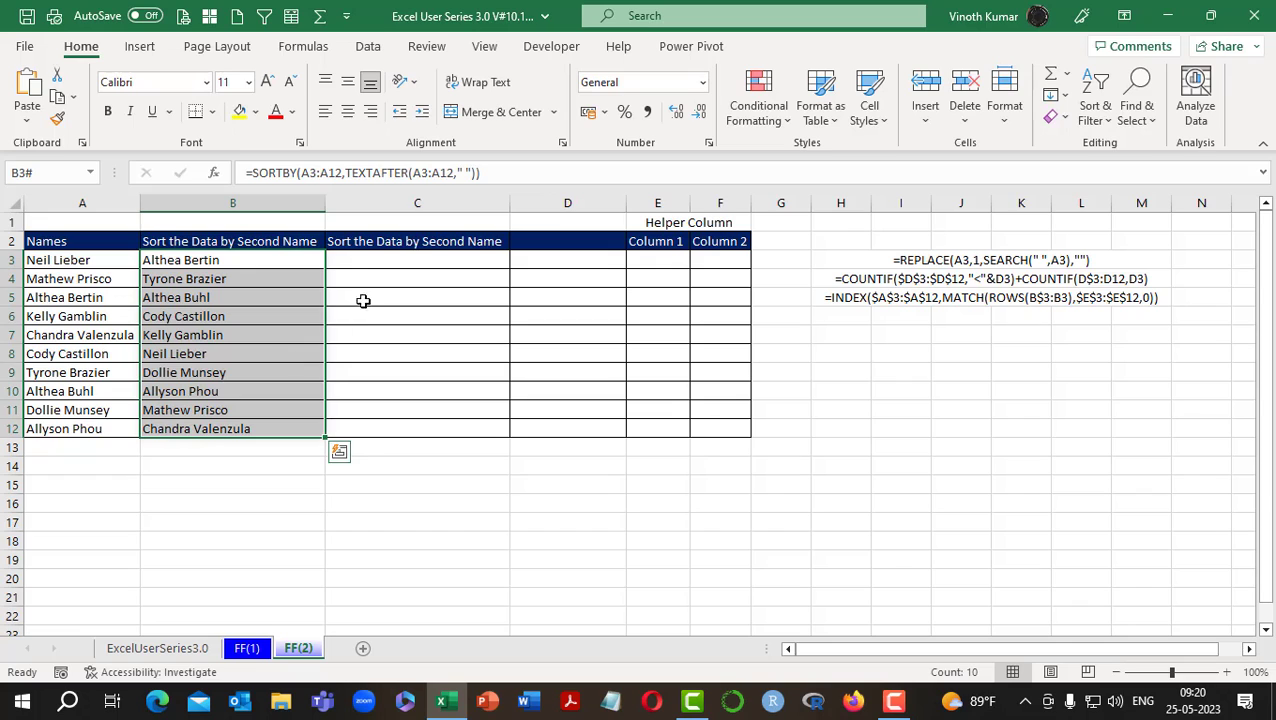
Enter =SEARCH(" ",A3) in cell E3 under helper Column 1 to locate the space in the name.
click(365, 259)
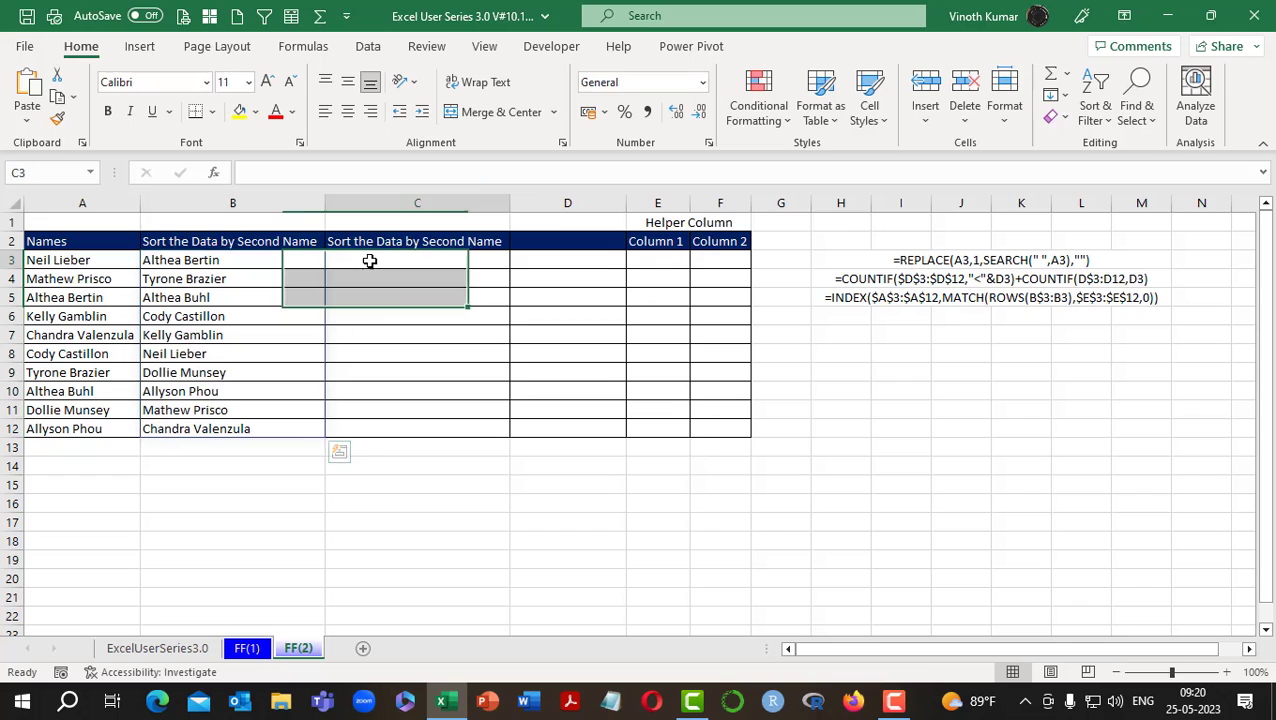
click(661, 263)
text(=)
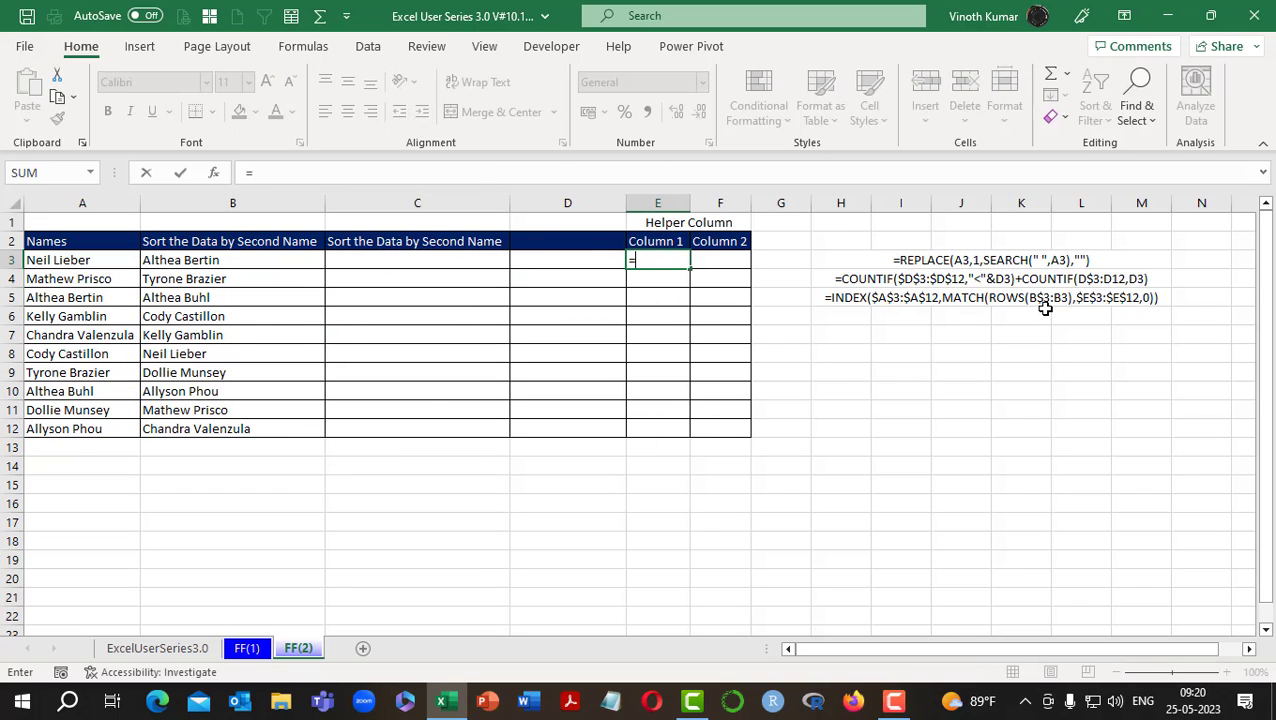
text(s)
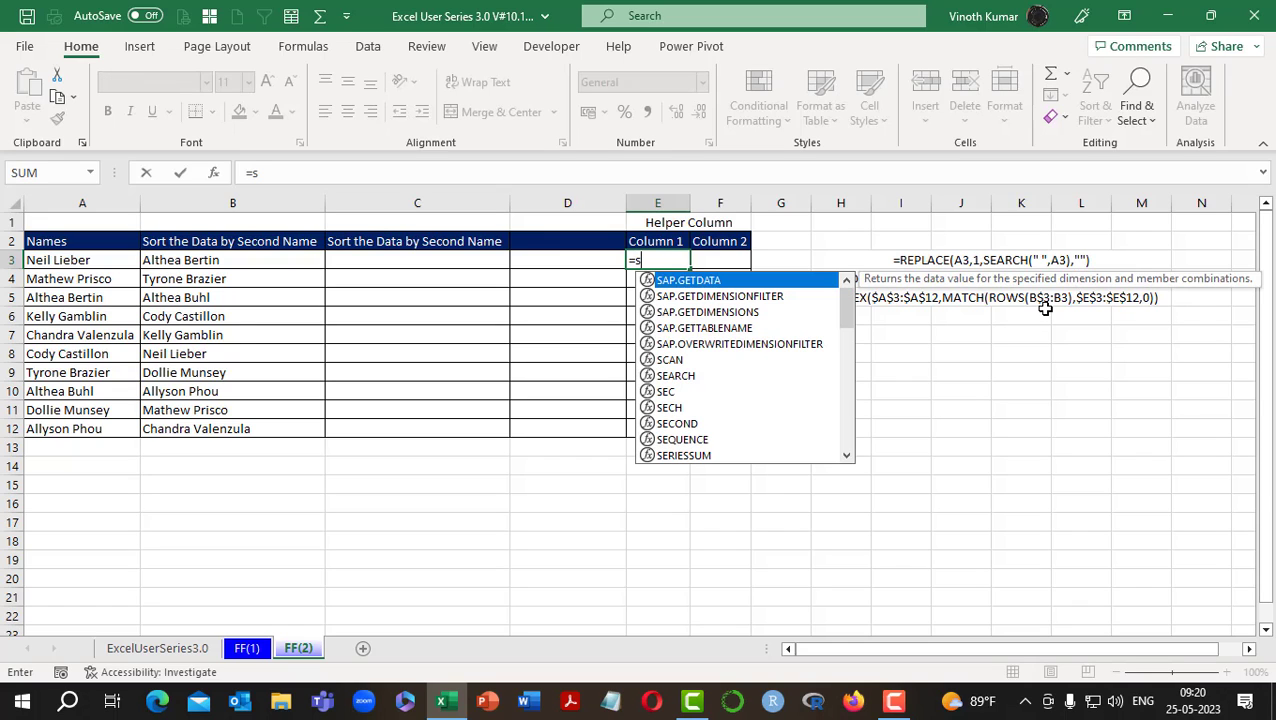
text(e)
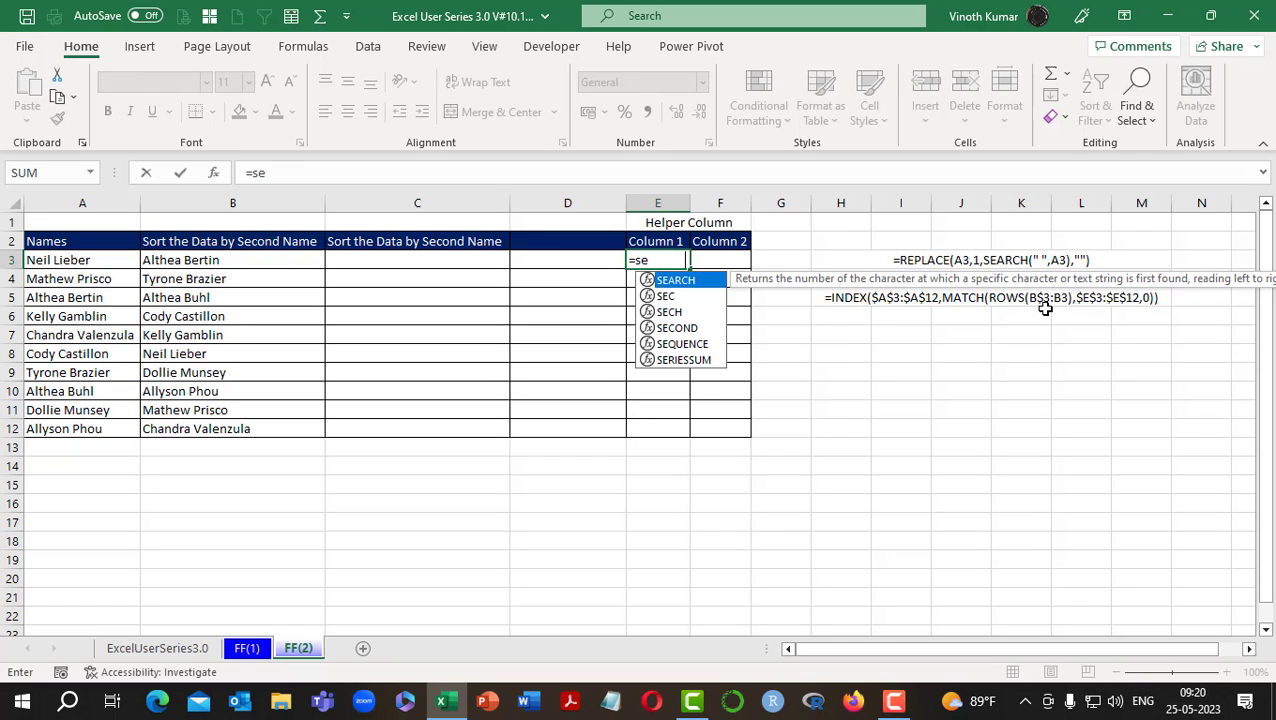
key(Tab)
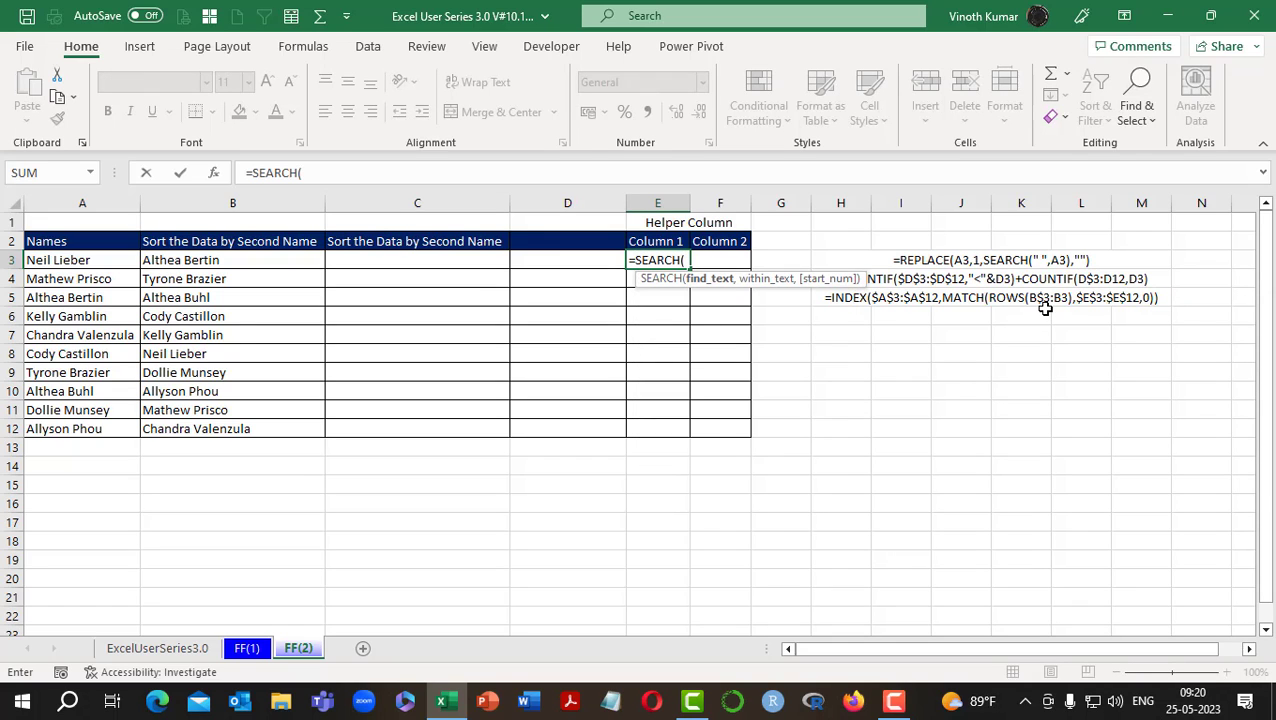
text(" ",)
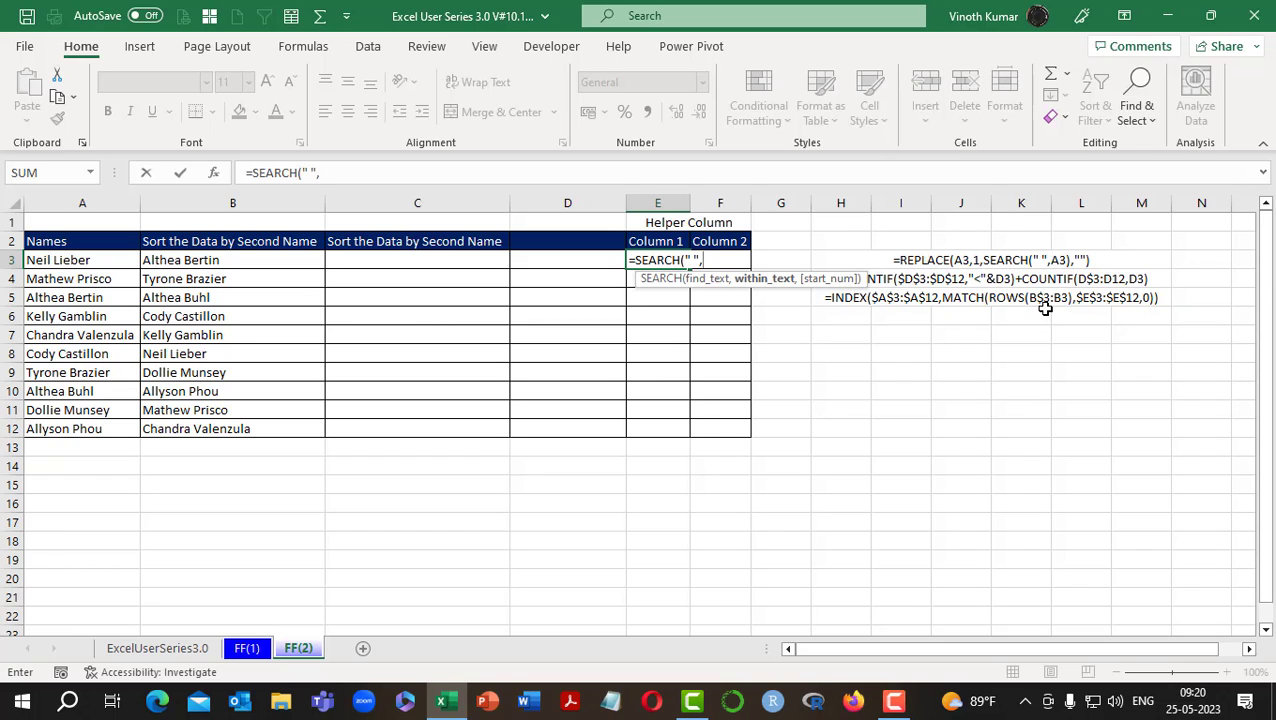
key(Left)
key(Left)
key(Left)
key(Left)
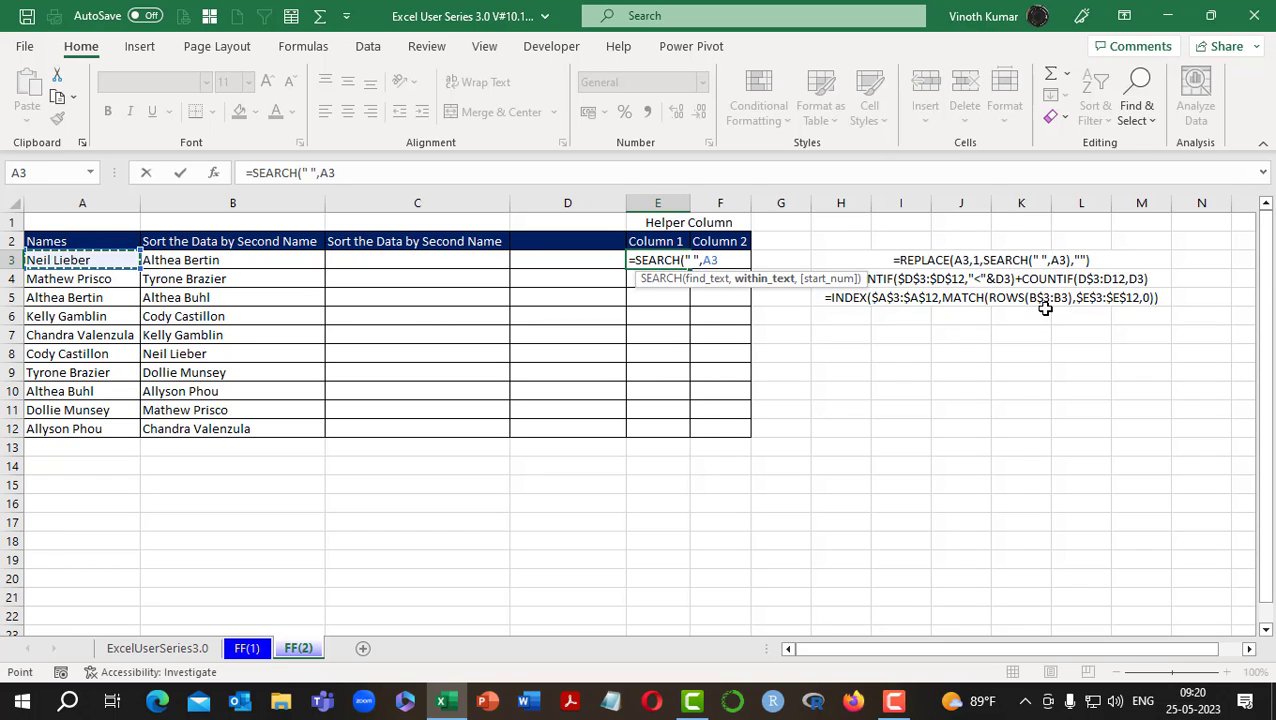
text())
key(ctrl+Return)
Wrap the SEARCH formula in E3 in a REPLACE function so it reads =REPLACE(A3,1,SEARCH(" ",A3),"").
key(F2)
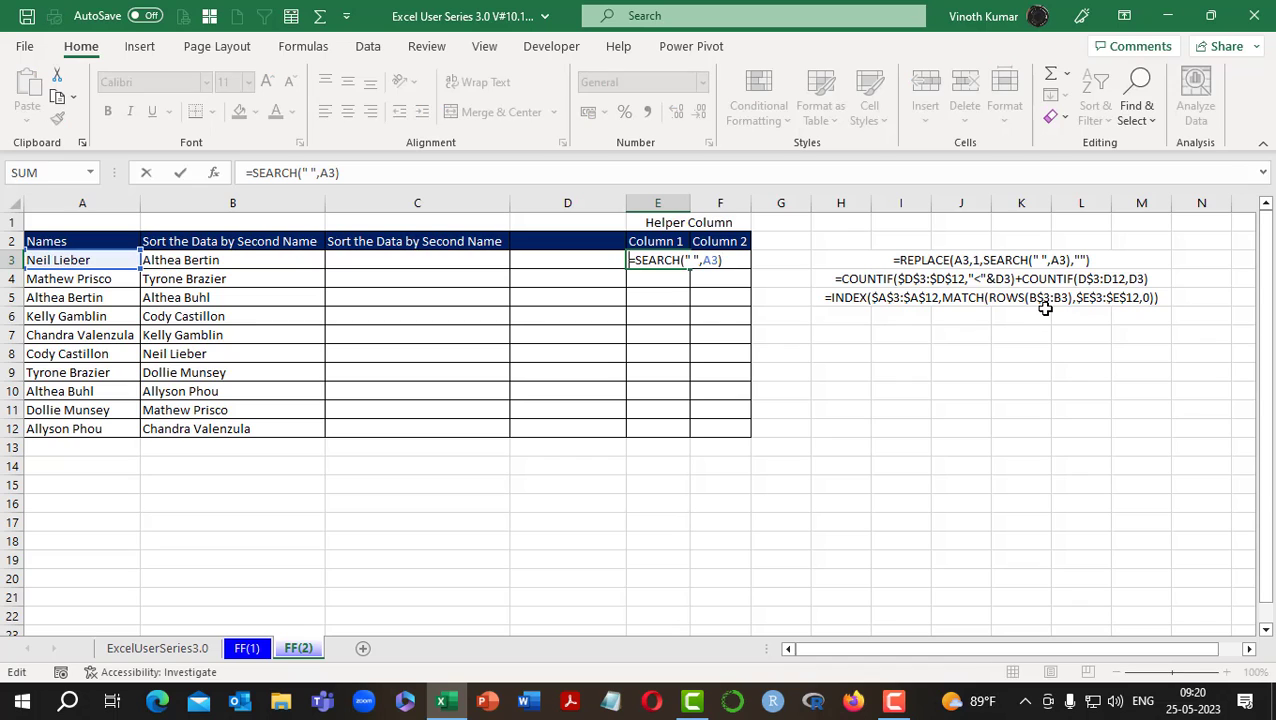
text(repl)
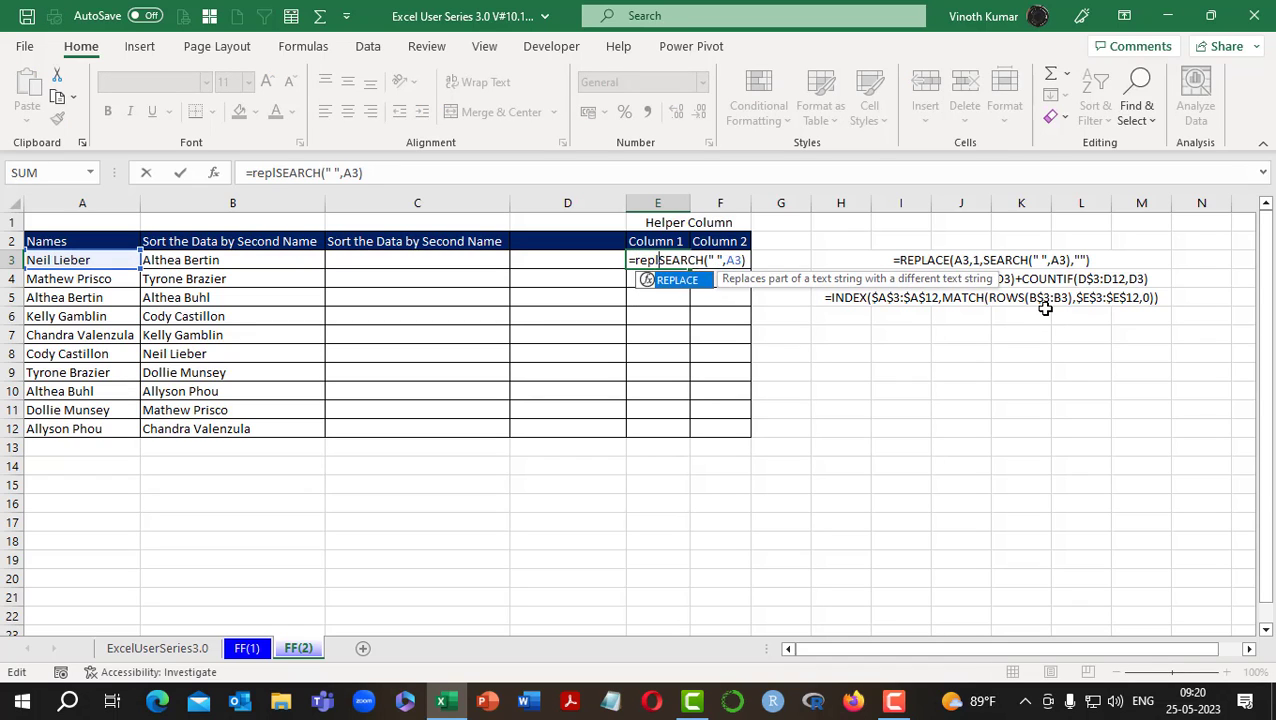
key(Tab)
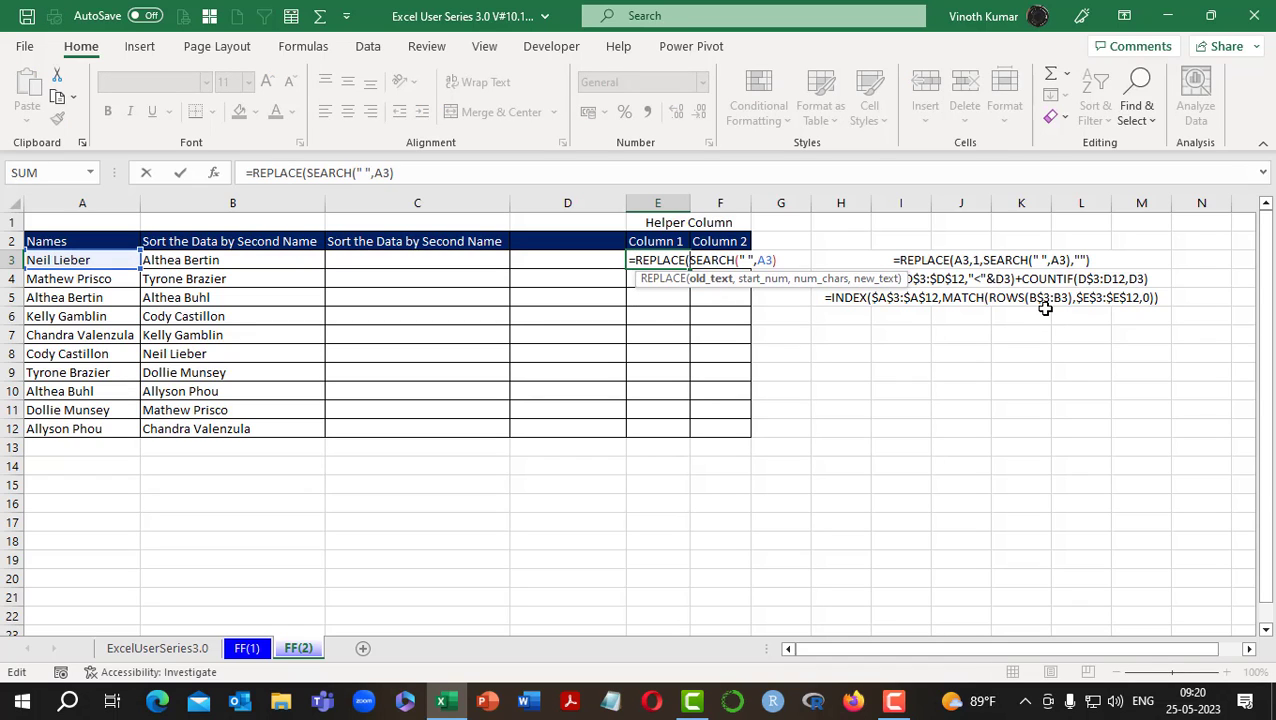
click(100, 259)
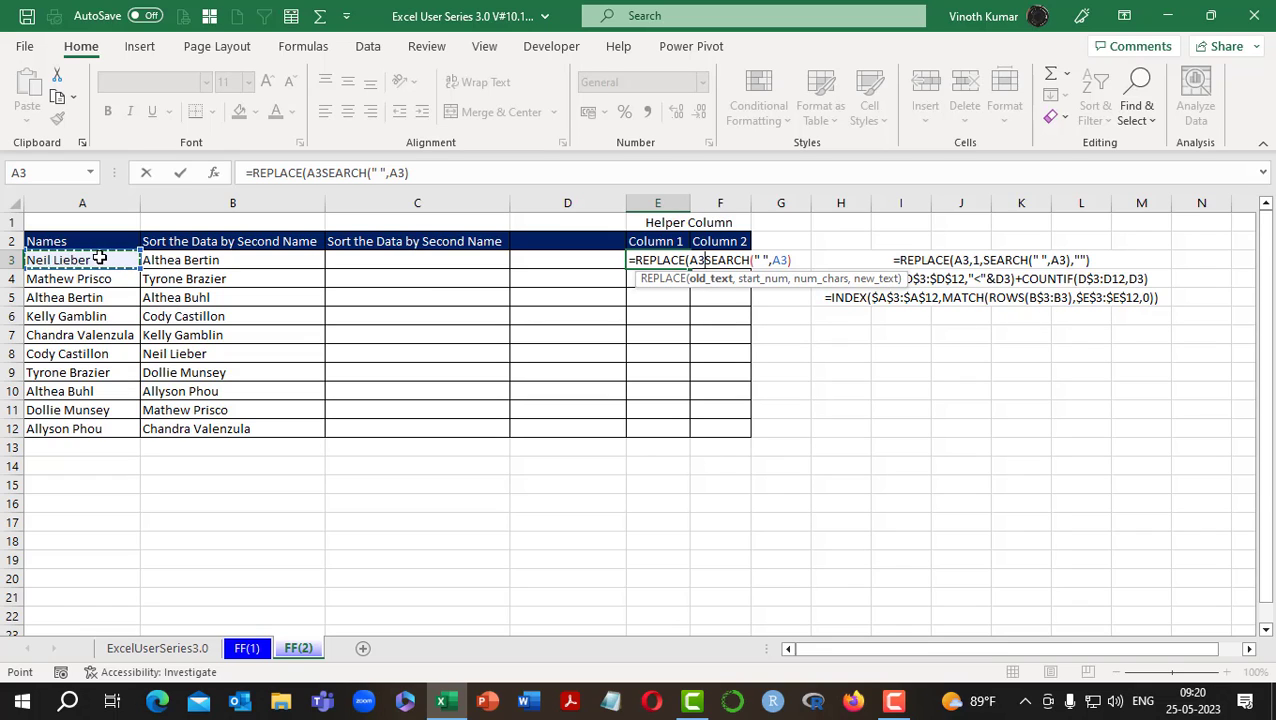
text(,)
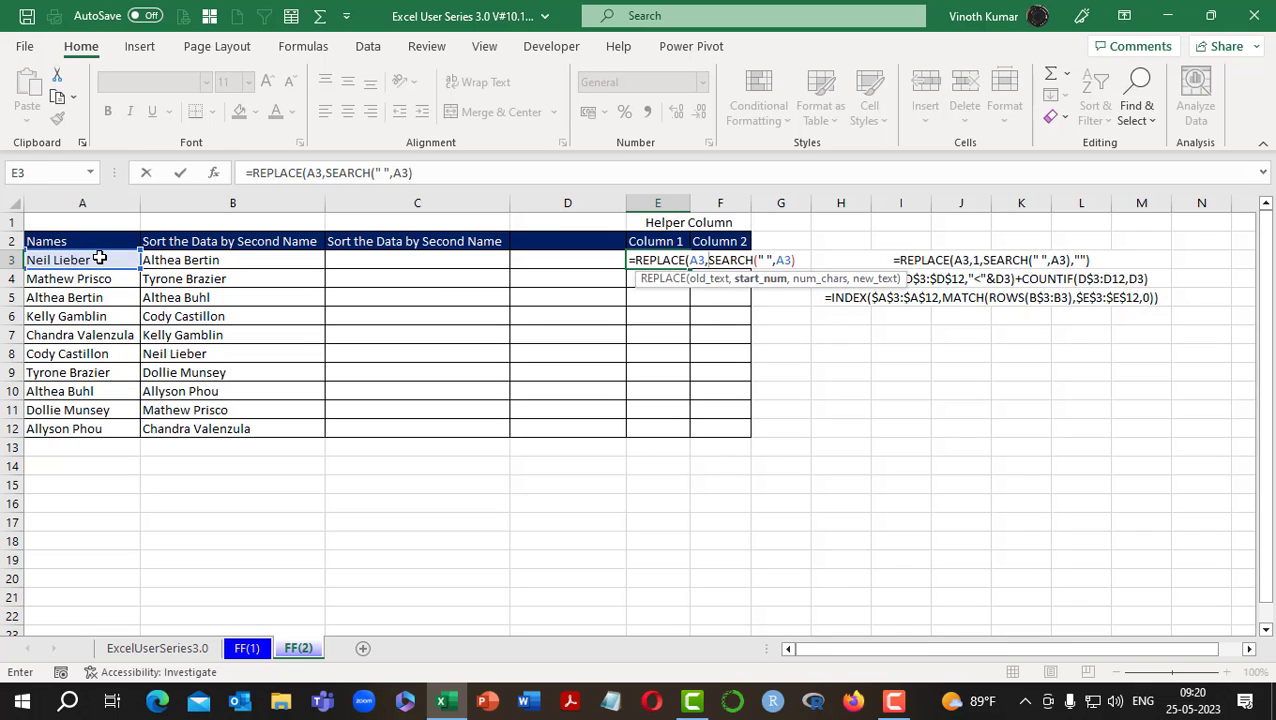
text(1)
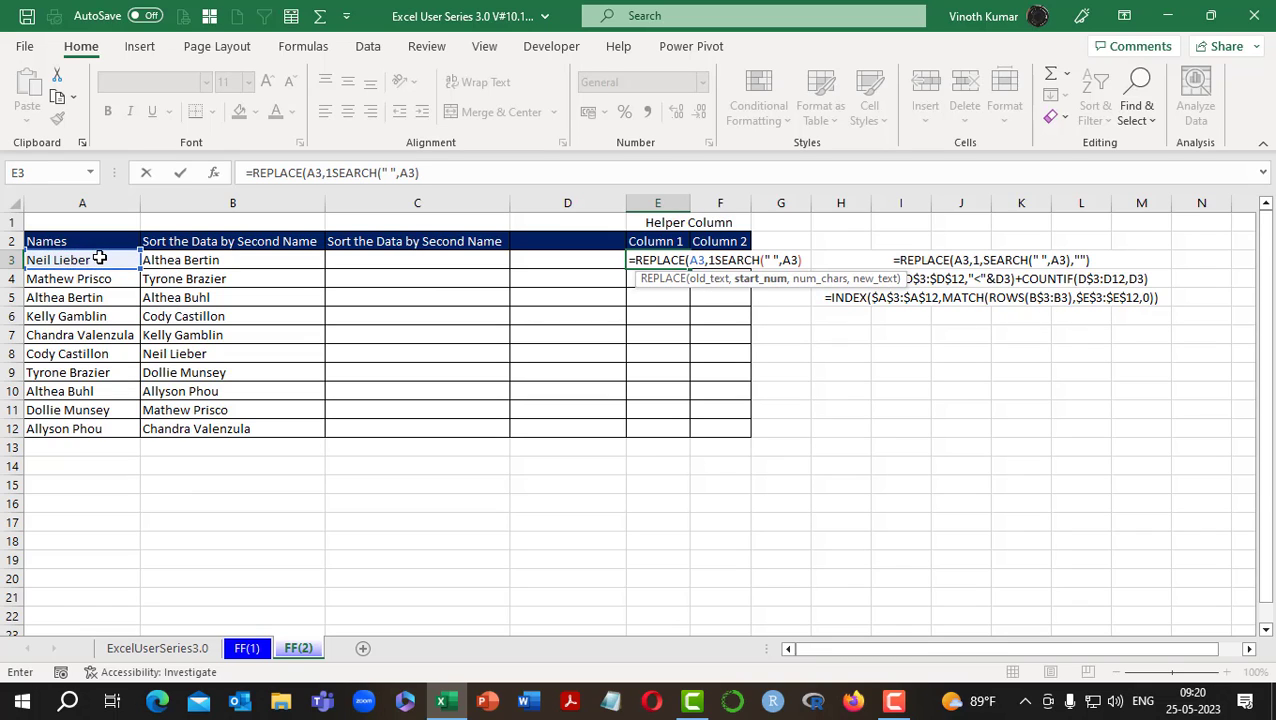
text(,)
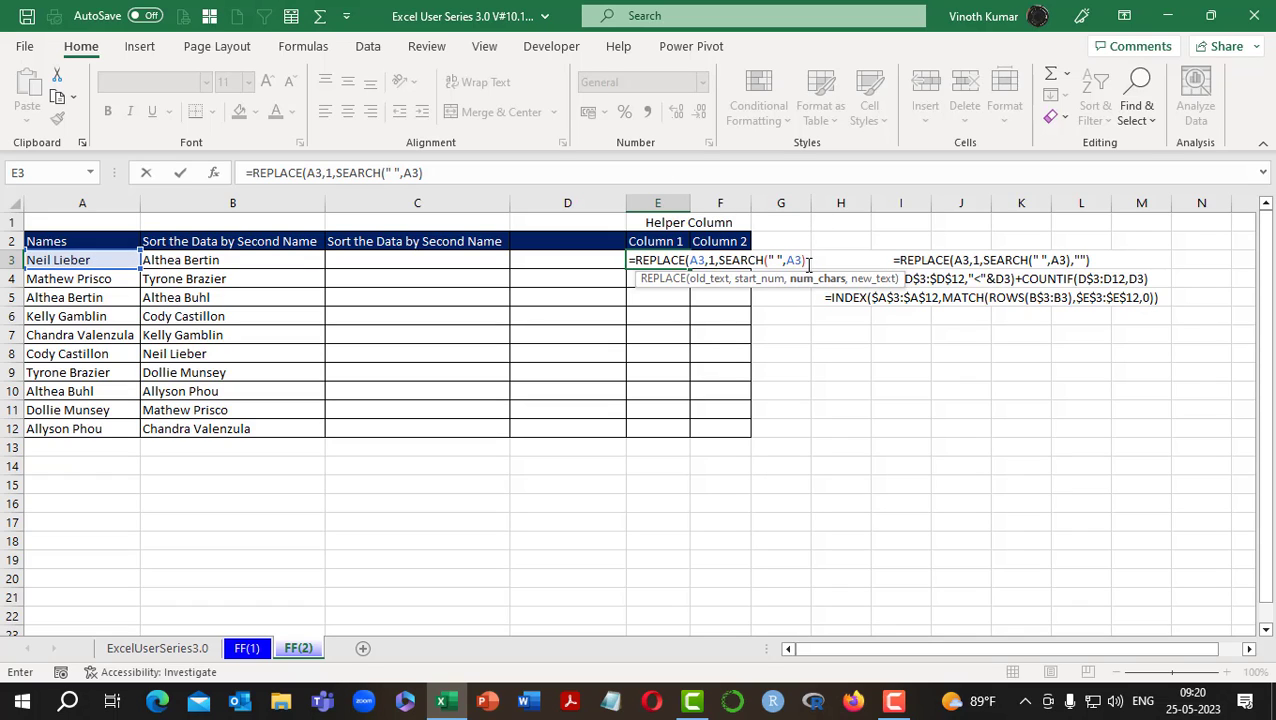
click(808, 261)
text(,)
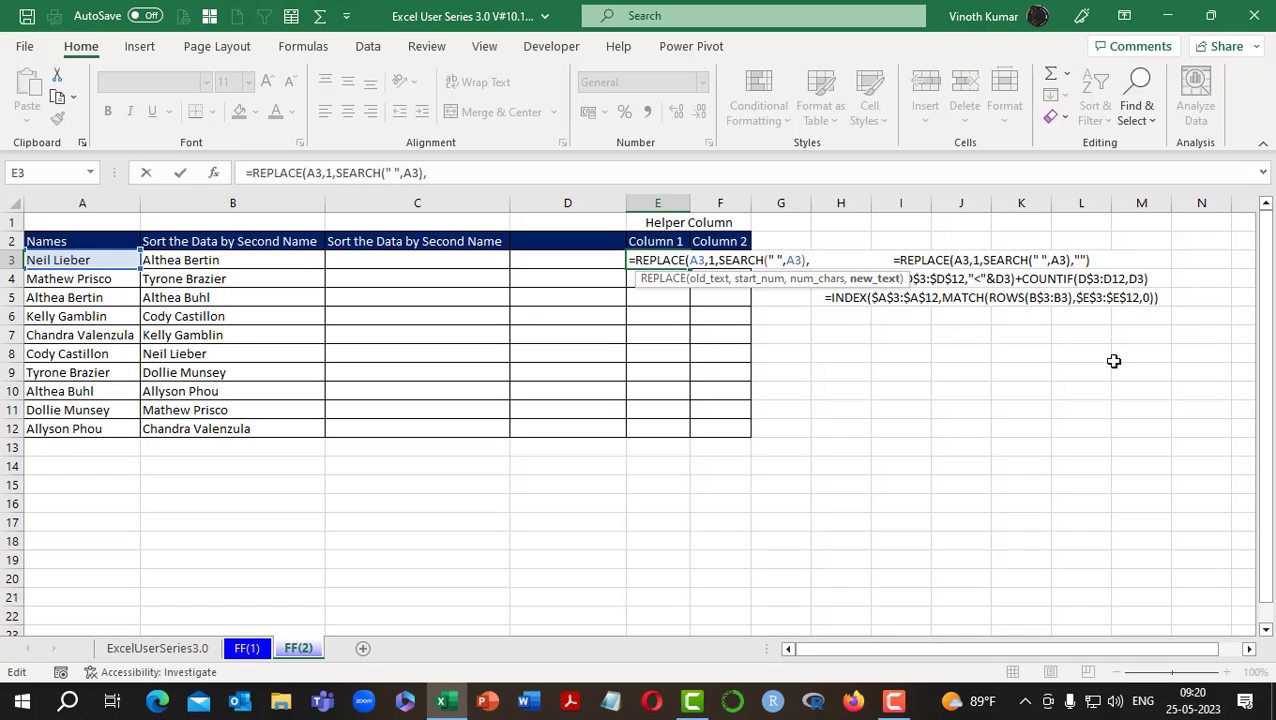
text(""))
key(Return)
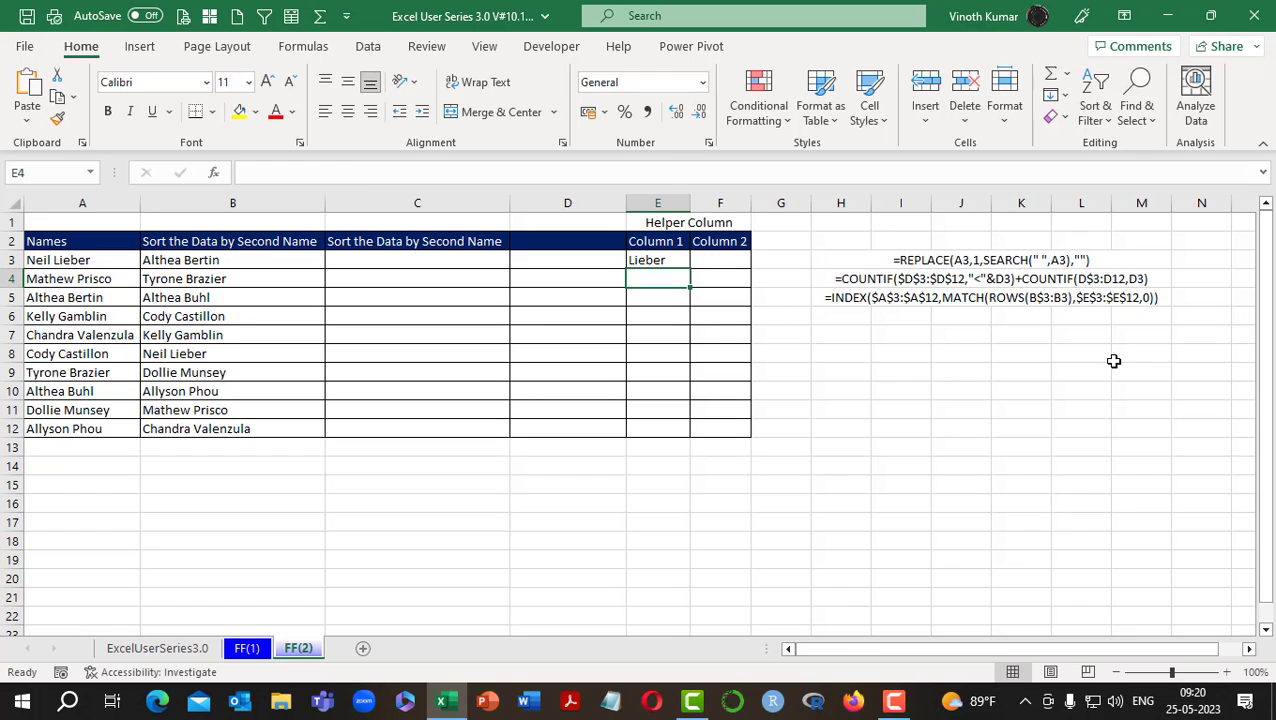
Fill the second-name formula in E3 down through cell E12.
key(Up)
key(shift+Down)
key(shift+Down)
key(shift+Down)
key(shift+Down)
key(shift+Down)
key(shift+Down)
key(shift+Down)
key(shift+Down)
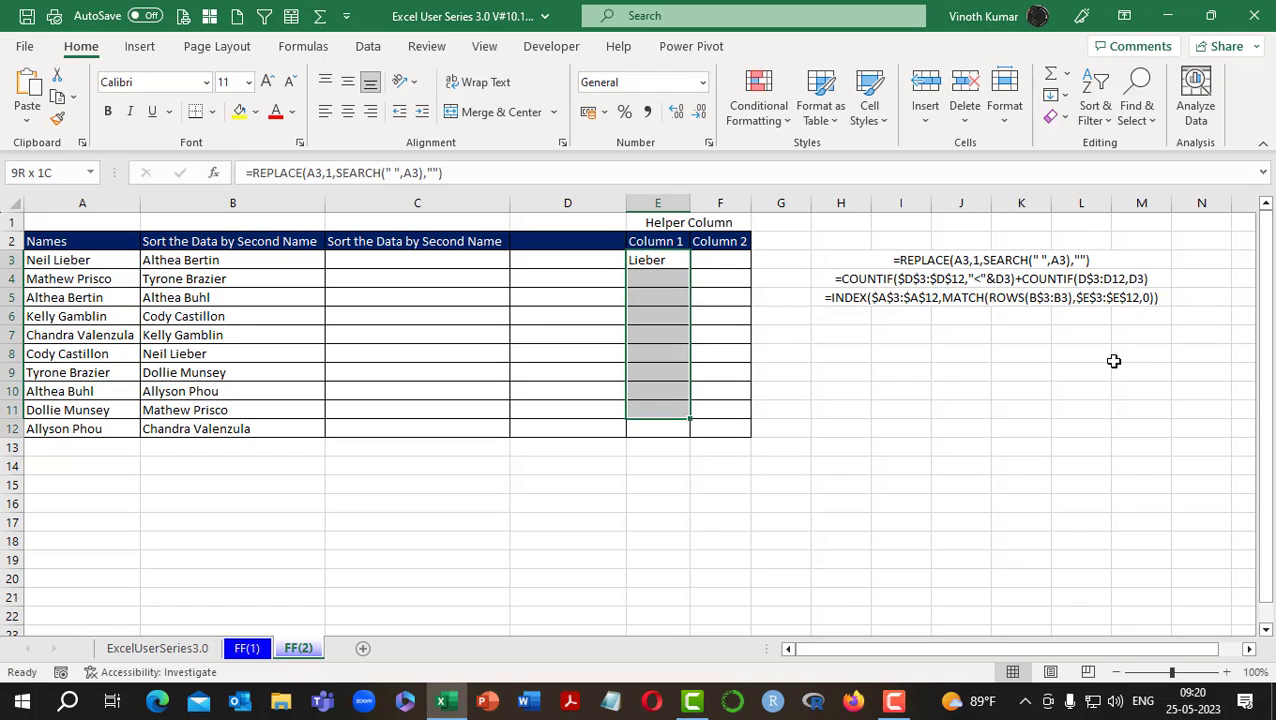
key(shift+Down)
key(ctrl+d)
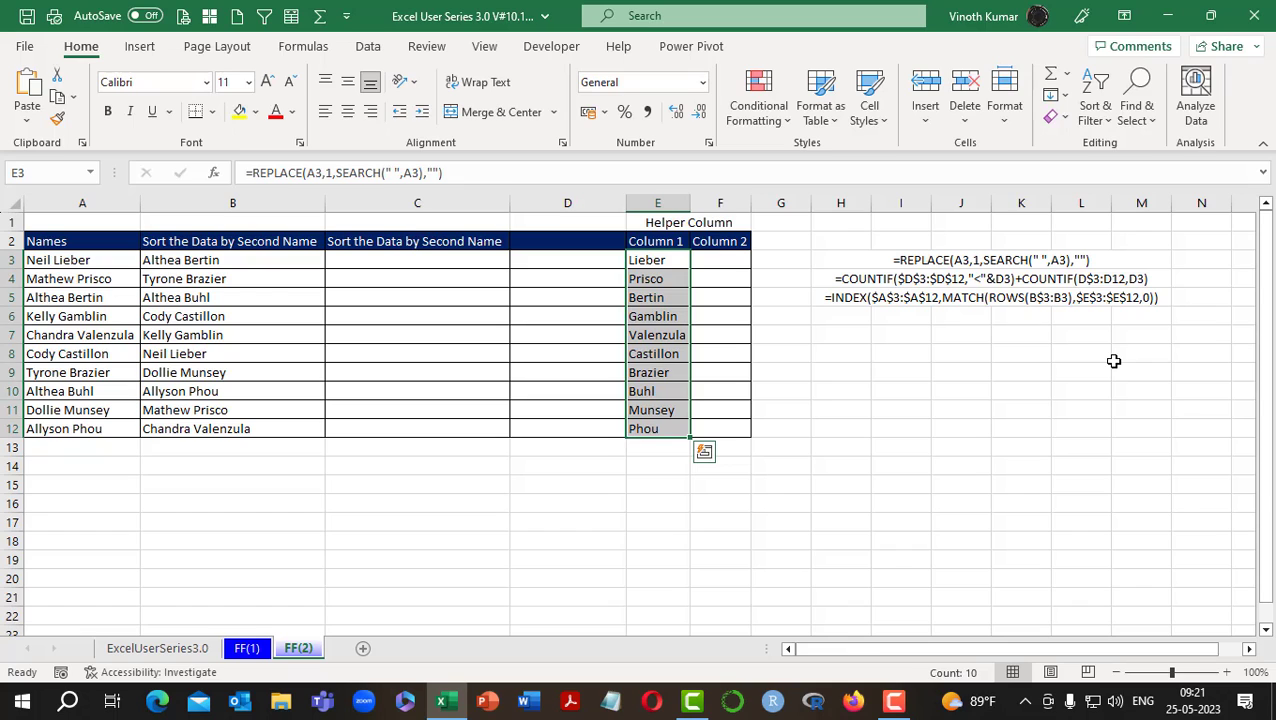
Begin a ranking formula in F3 under helper Column 2 with =COUNTIF($E$3:$E$12,"<"&E3.
key(Right)
key(Right)
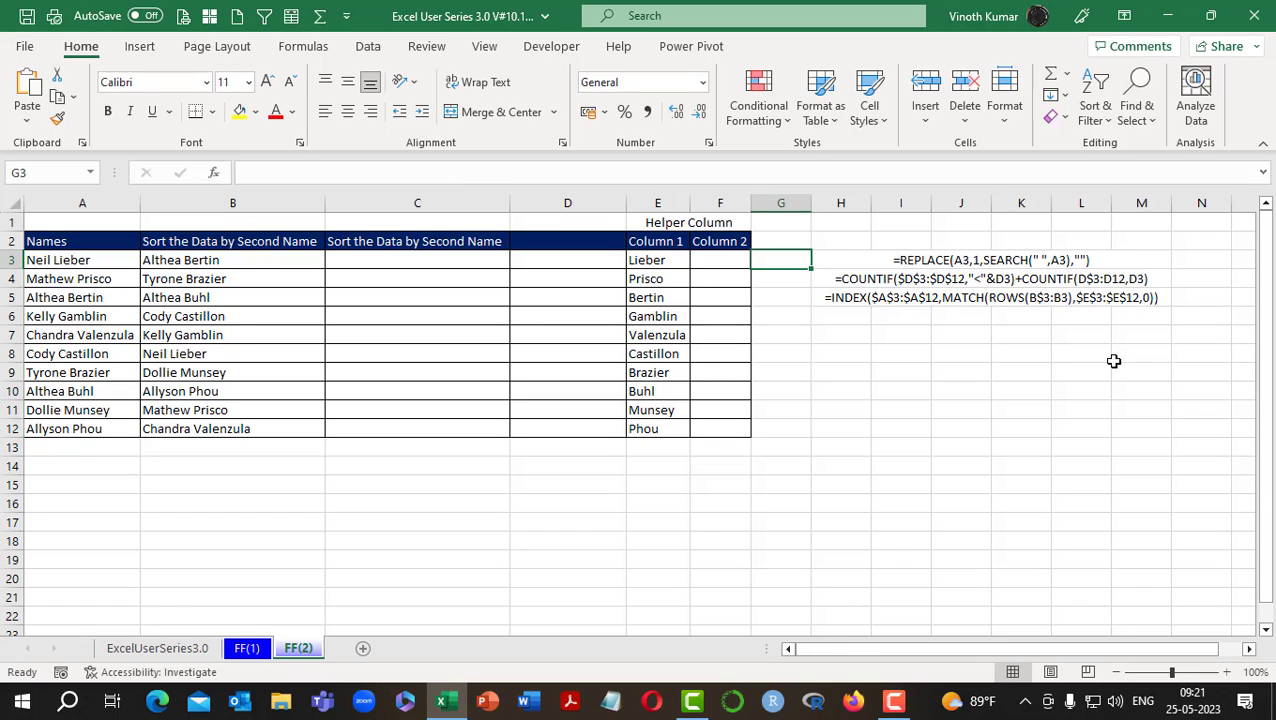
key(Left)
text(=coun)
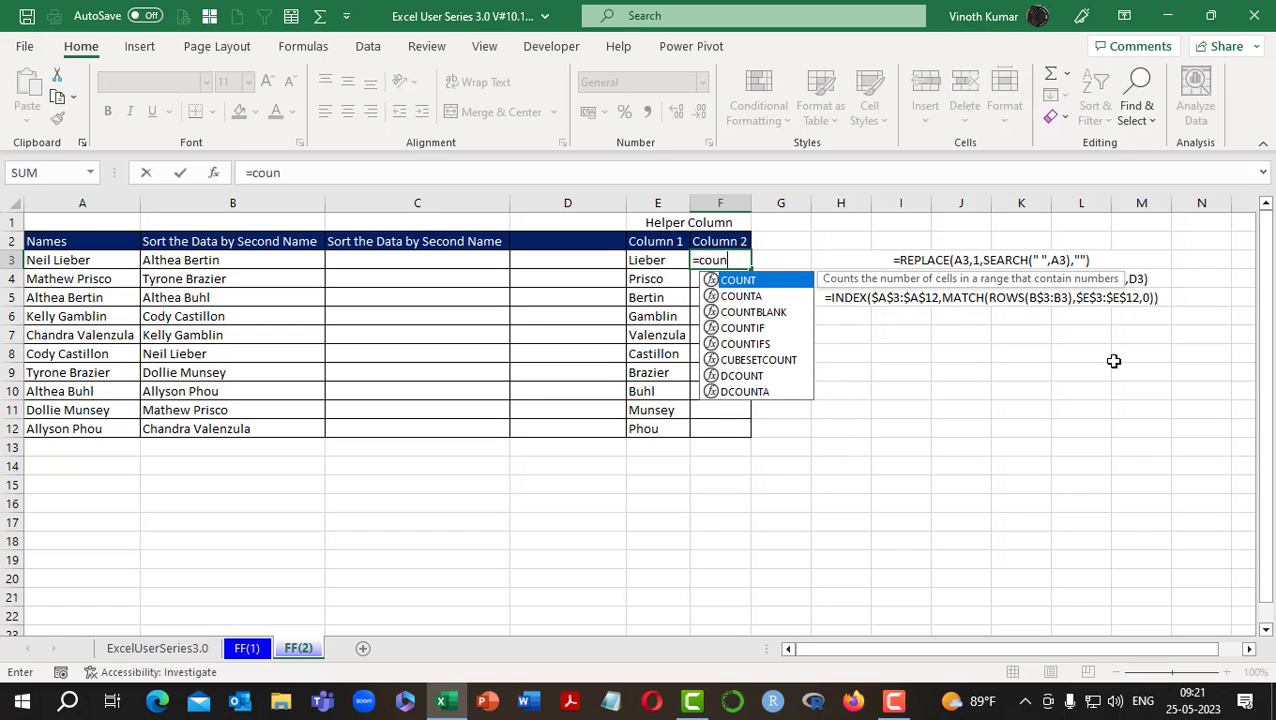
key(Down)
key(Down)
key(Down)
key(Tab)
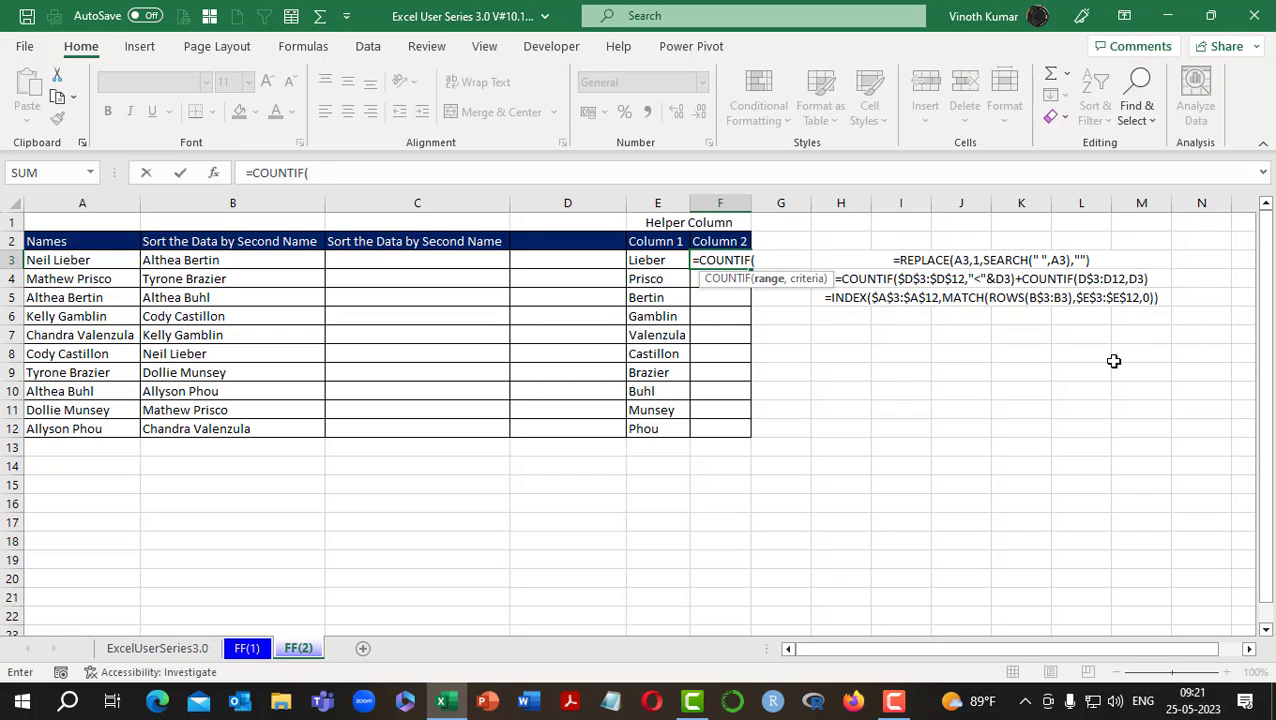
key(Left)
key(ctrl+shift+Down)
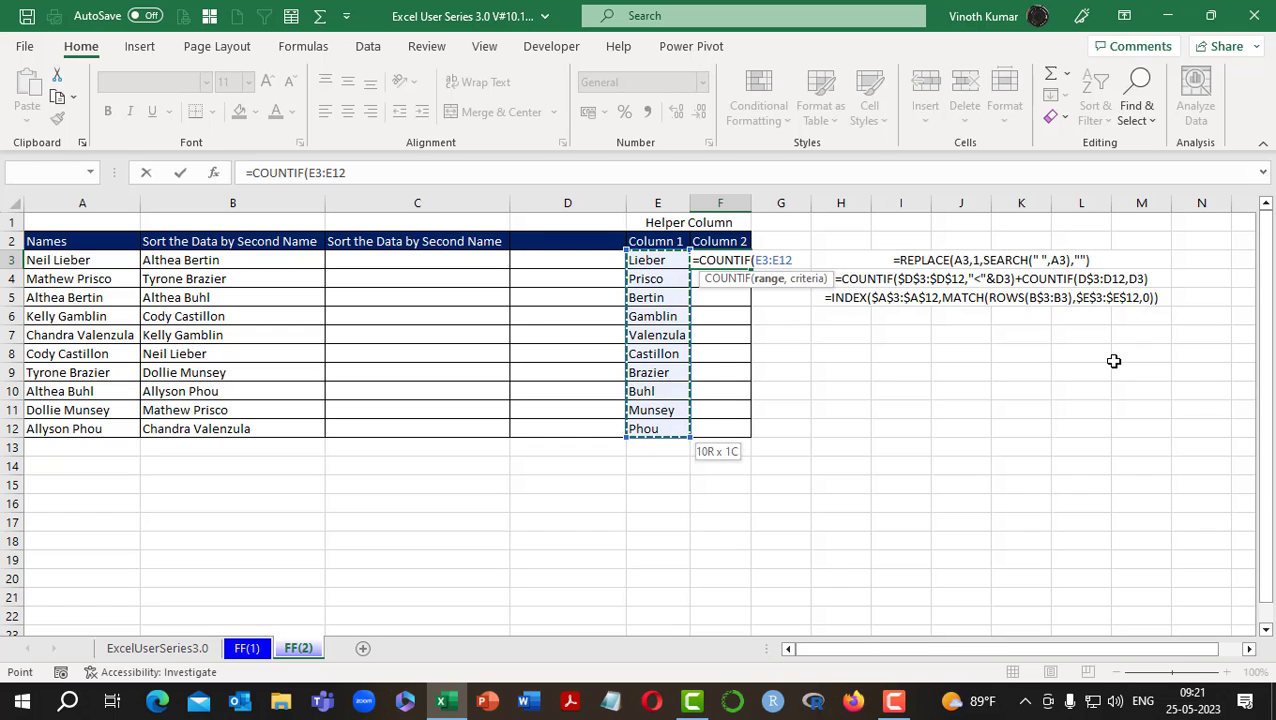
key(F4)
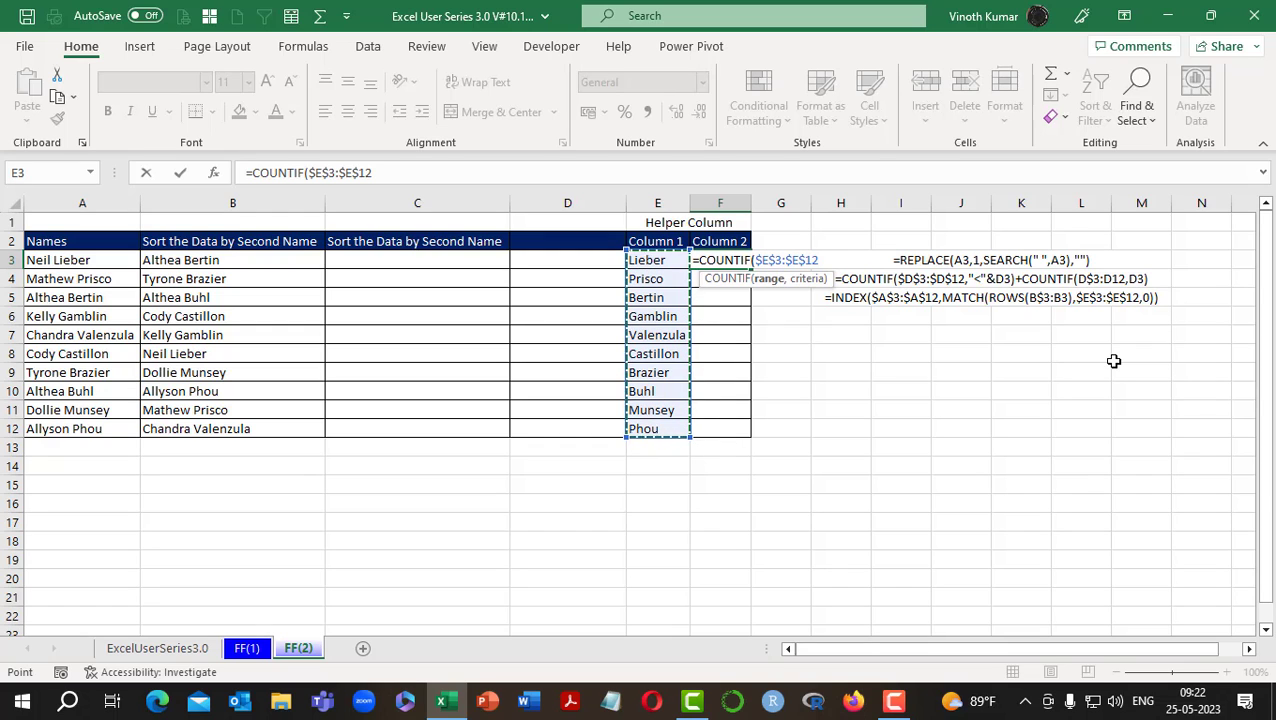
text(,)
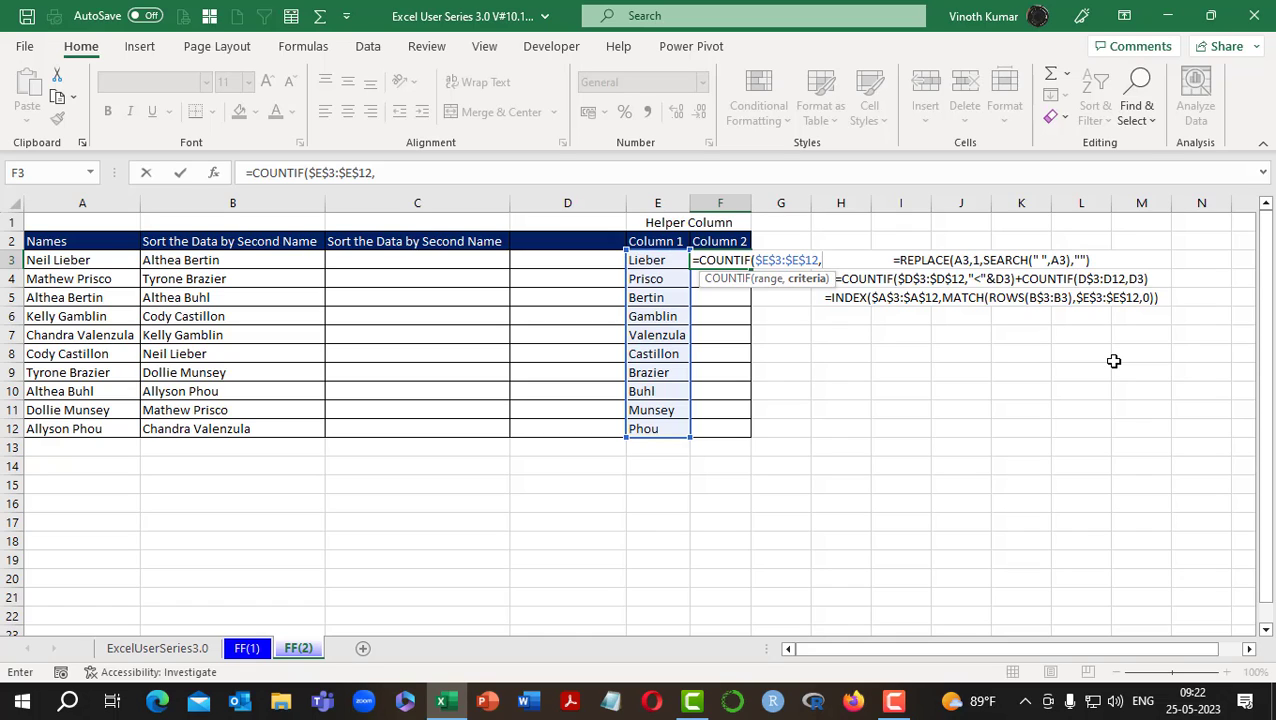
text("<"&)
key(Left)
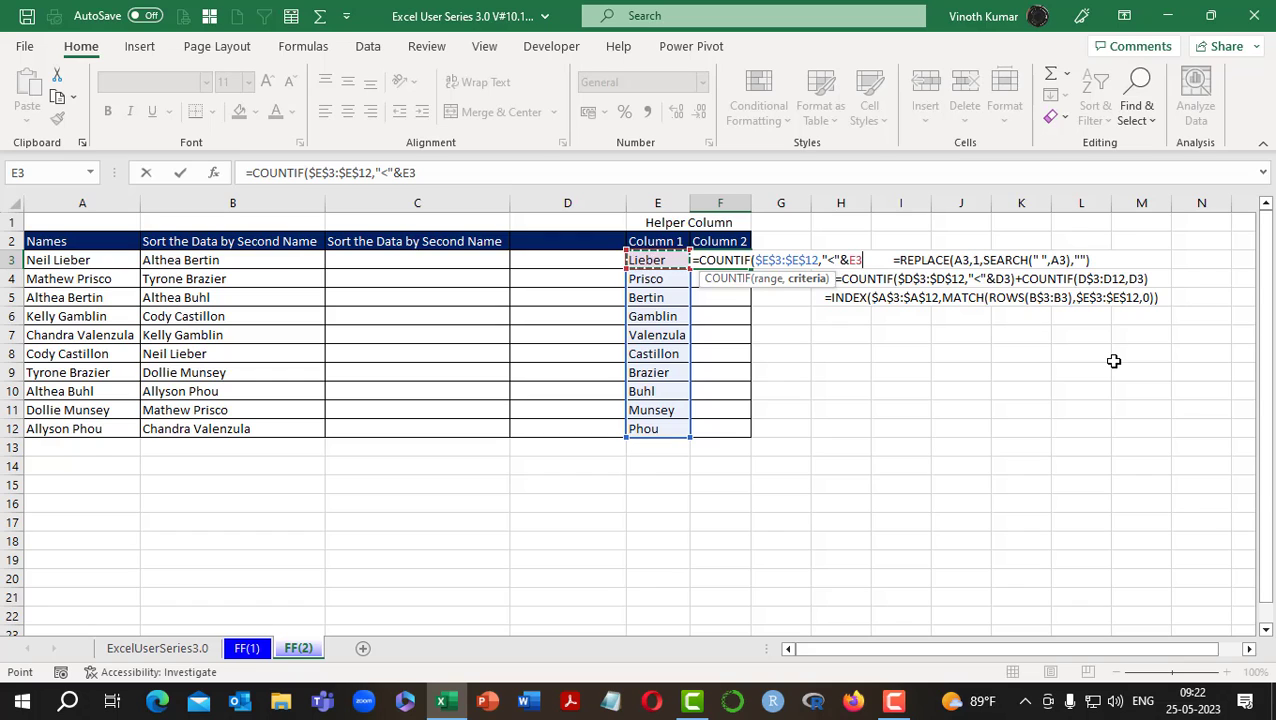
Complete the F3 formula by closing the first count and adding +COUNTIF(E$3:E12,E3) to handle duplicate second names.
text()+c)
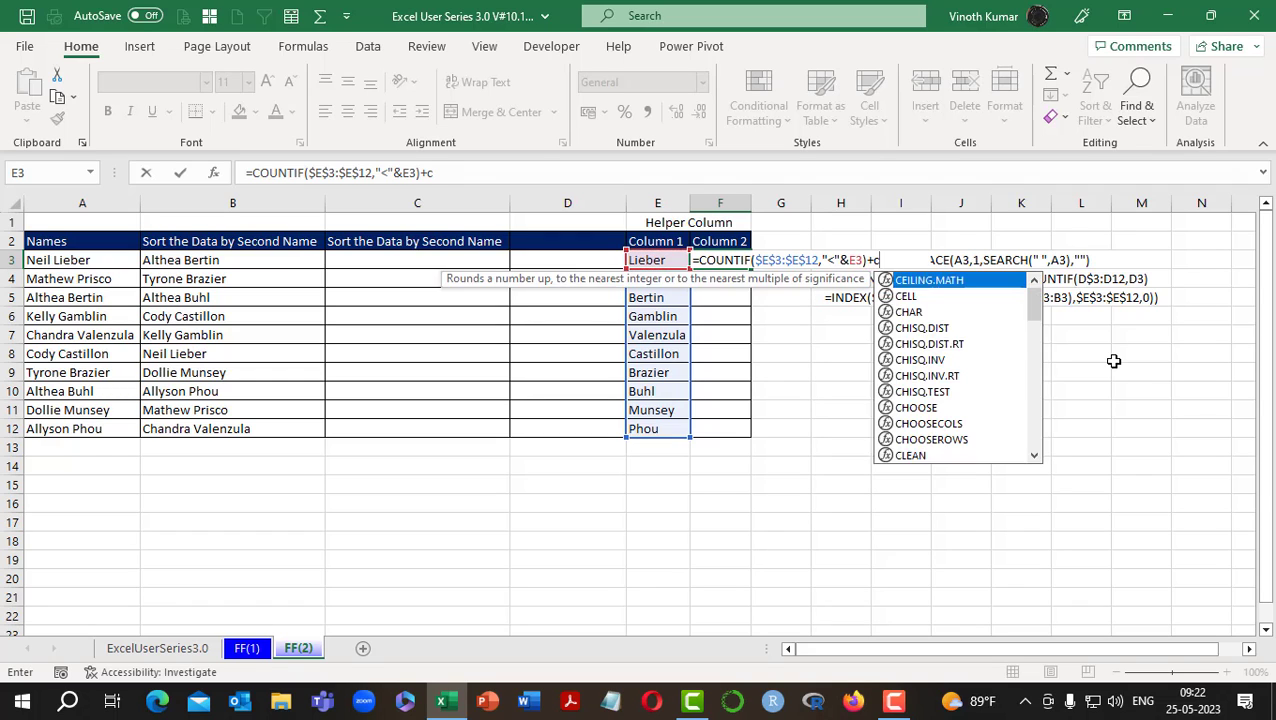
text(ount)
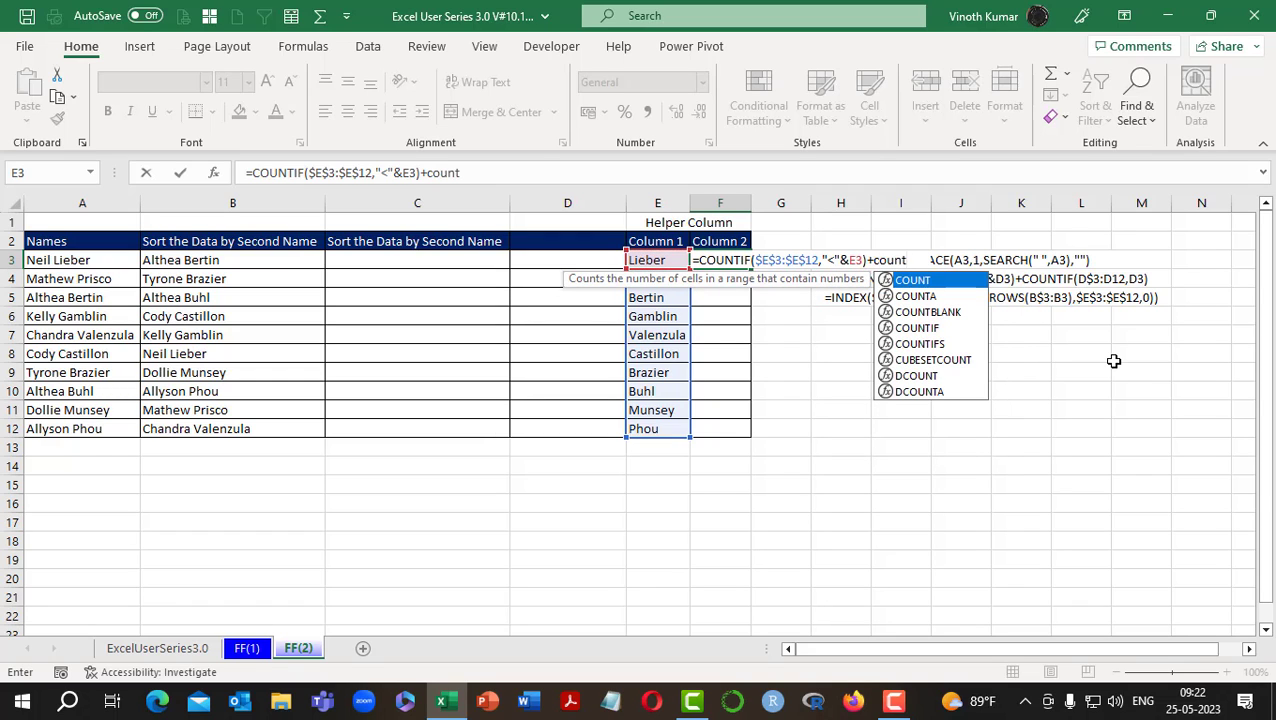
key(Down)
key(Down)
key(Down)
key(Tab)
key(Left)
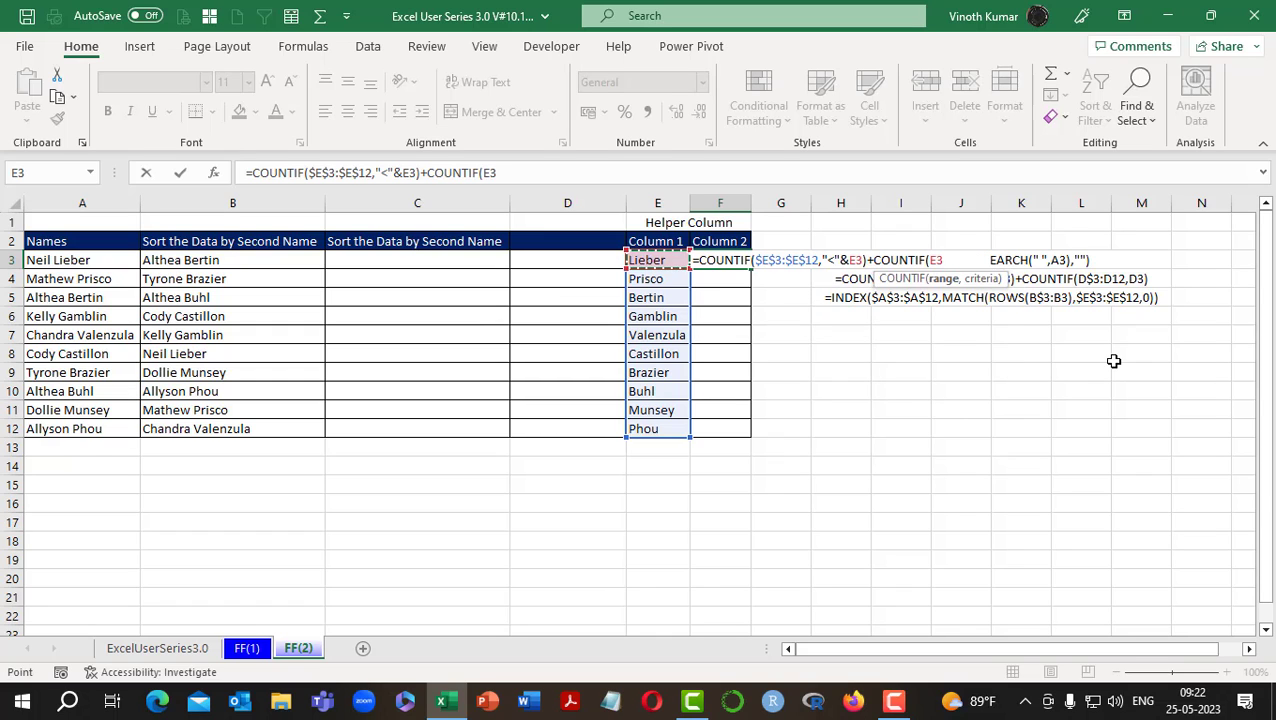
key(ctrl+shift+Down)
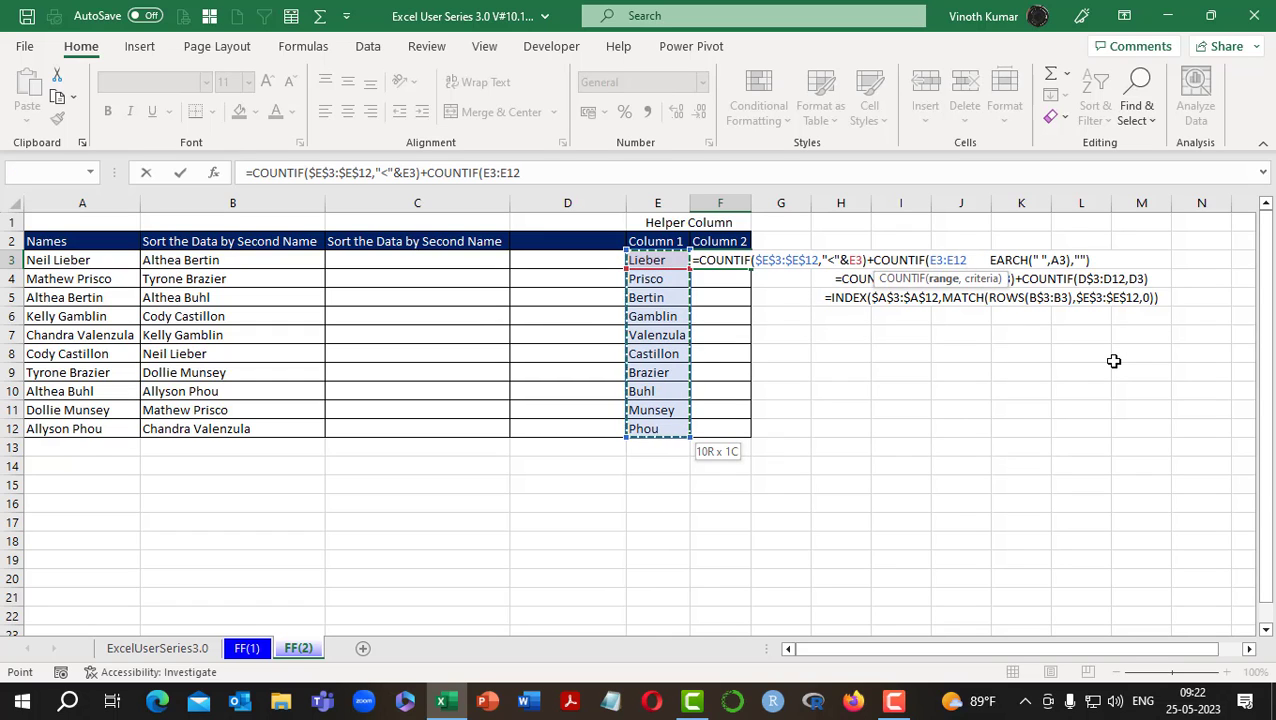
click(935, 261)
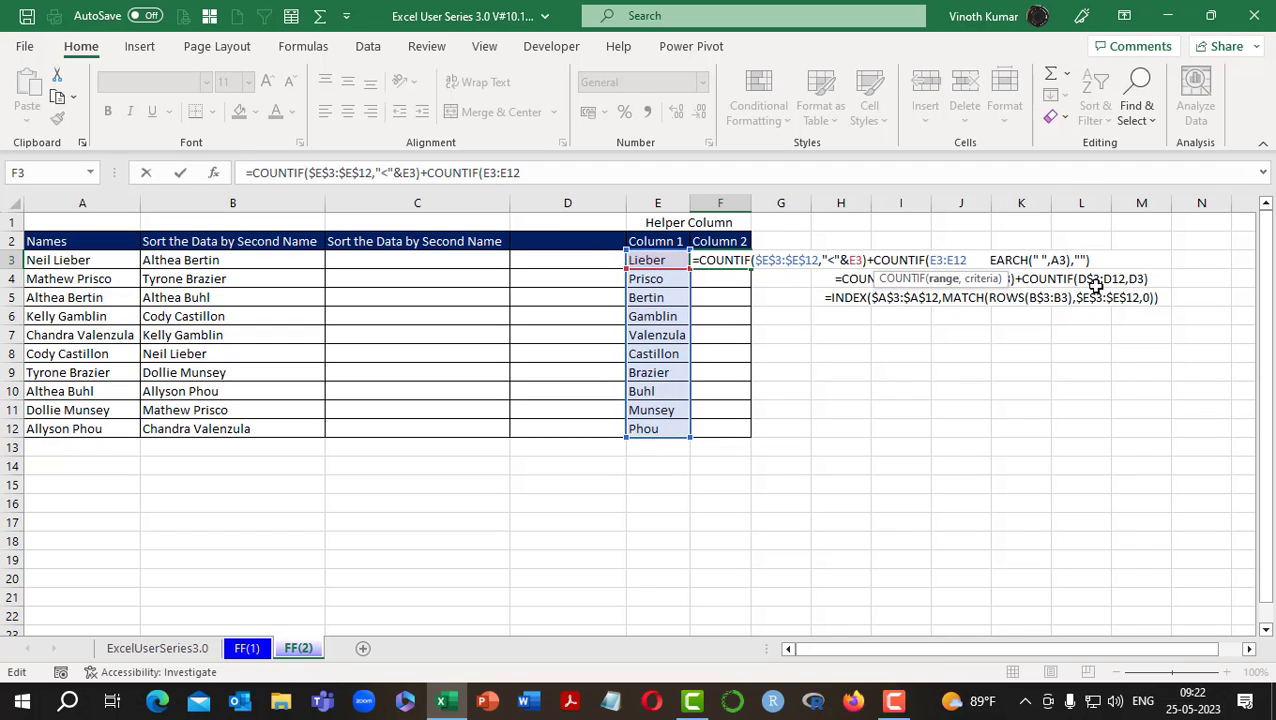
key(F4)
key(F4)
click(975, 261)
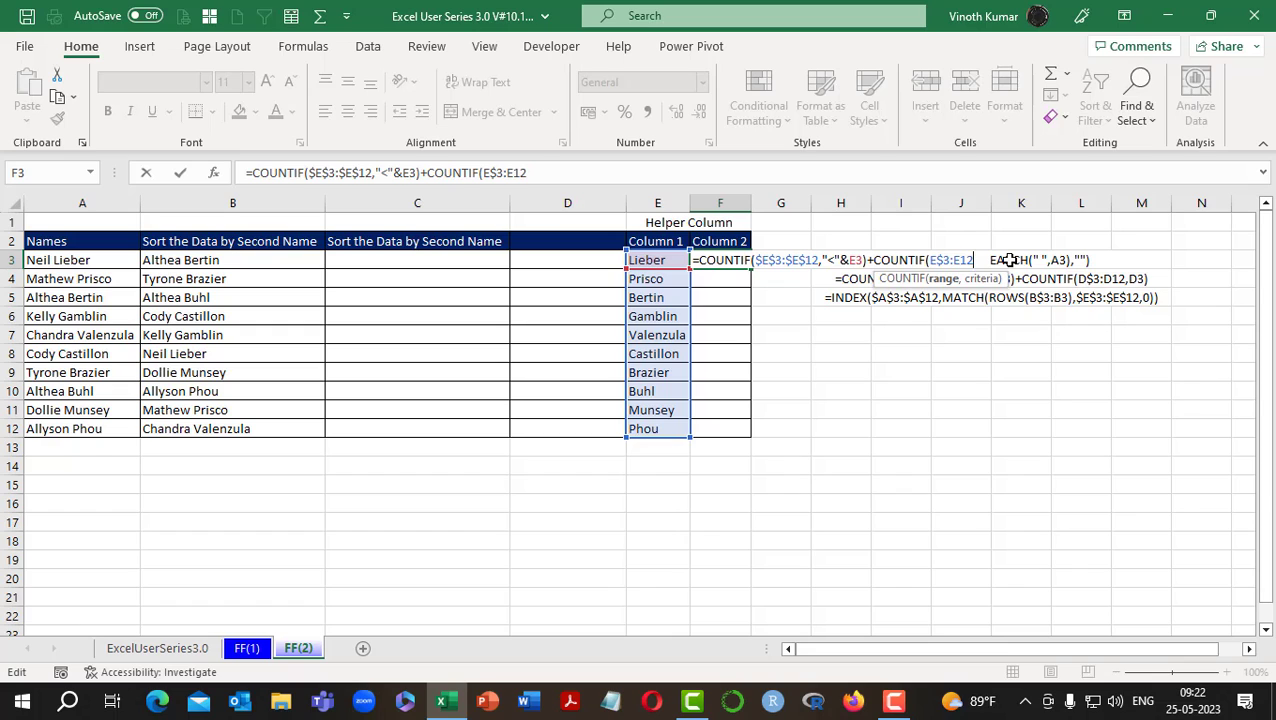
text(,)
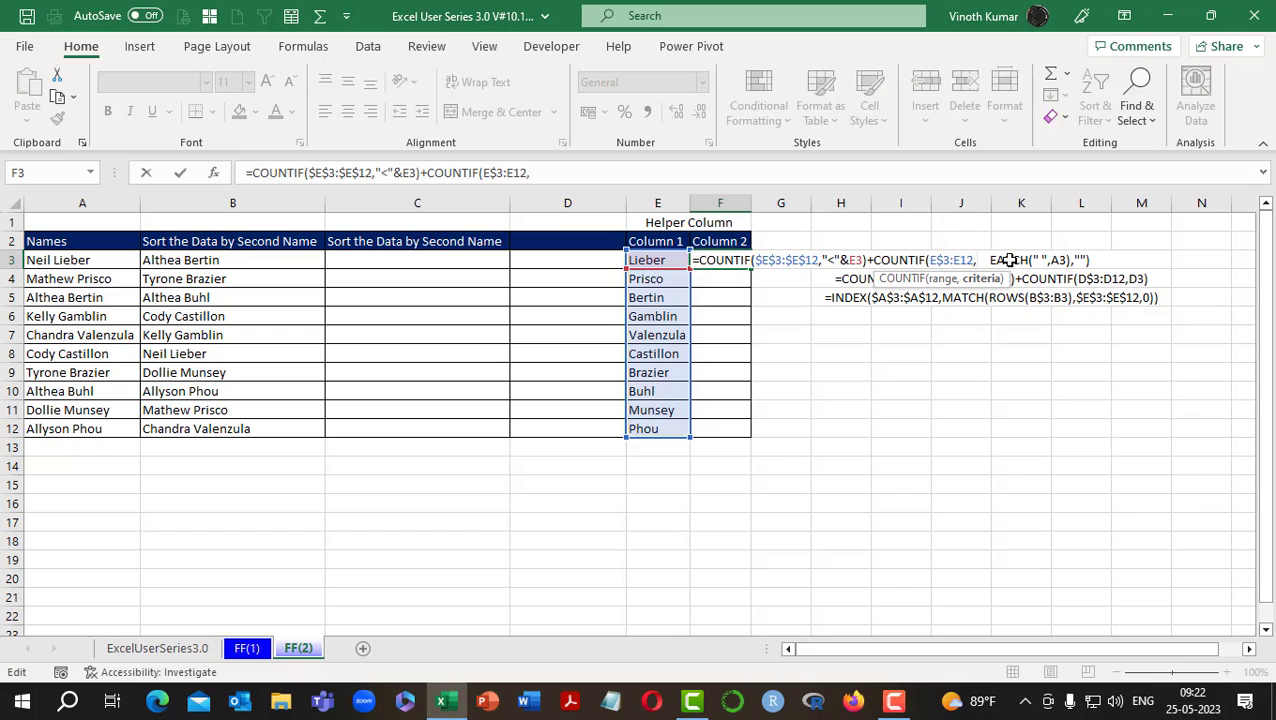
click(665, 260)
text())
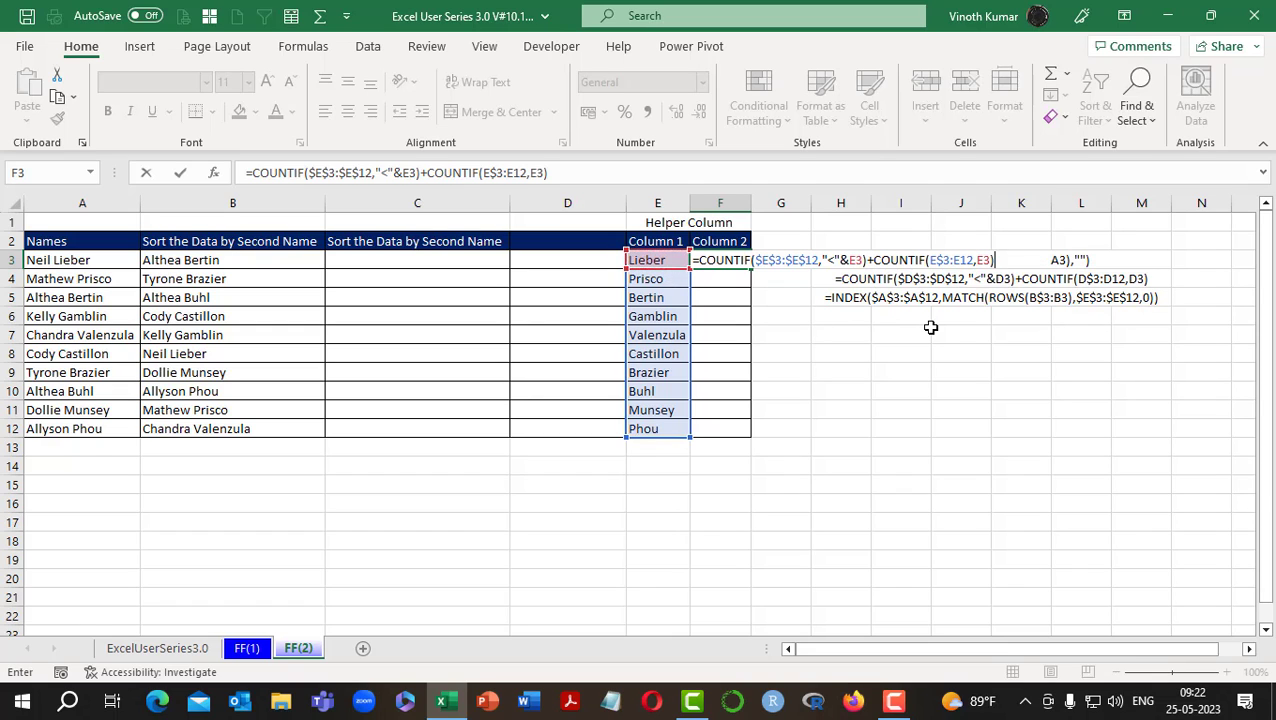
key(ctrl+Return)
Fill the COUNTIF ranking formula in F3 down through cell F12.
key(shift+Down)
key(shift+Down)
key(shift+Down)
key(shift+Down)
key(shift+Down)
key(shift+Down)
key(shift+Down)
key(shift+Down)
key(shift+Down)
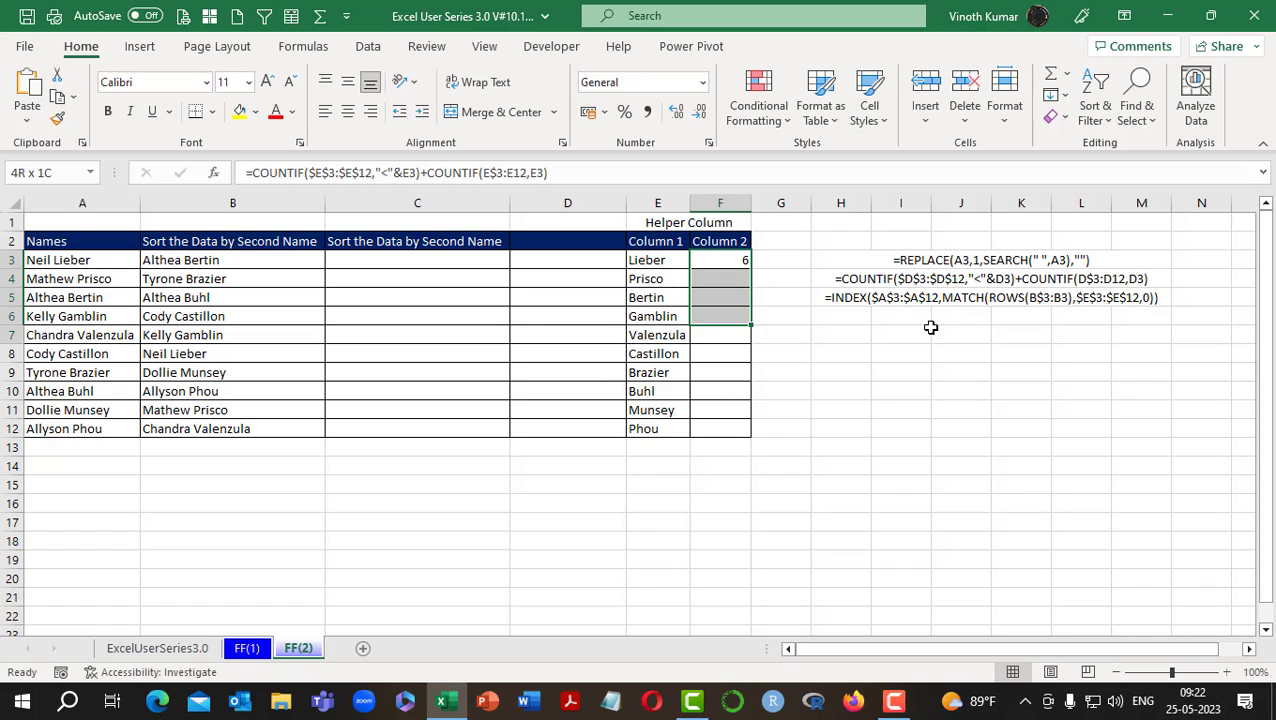
key(ctrl+d)
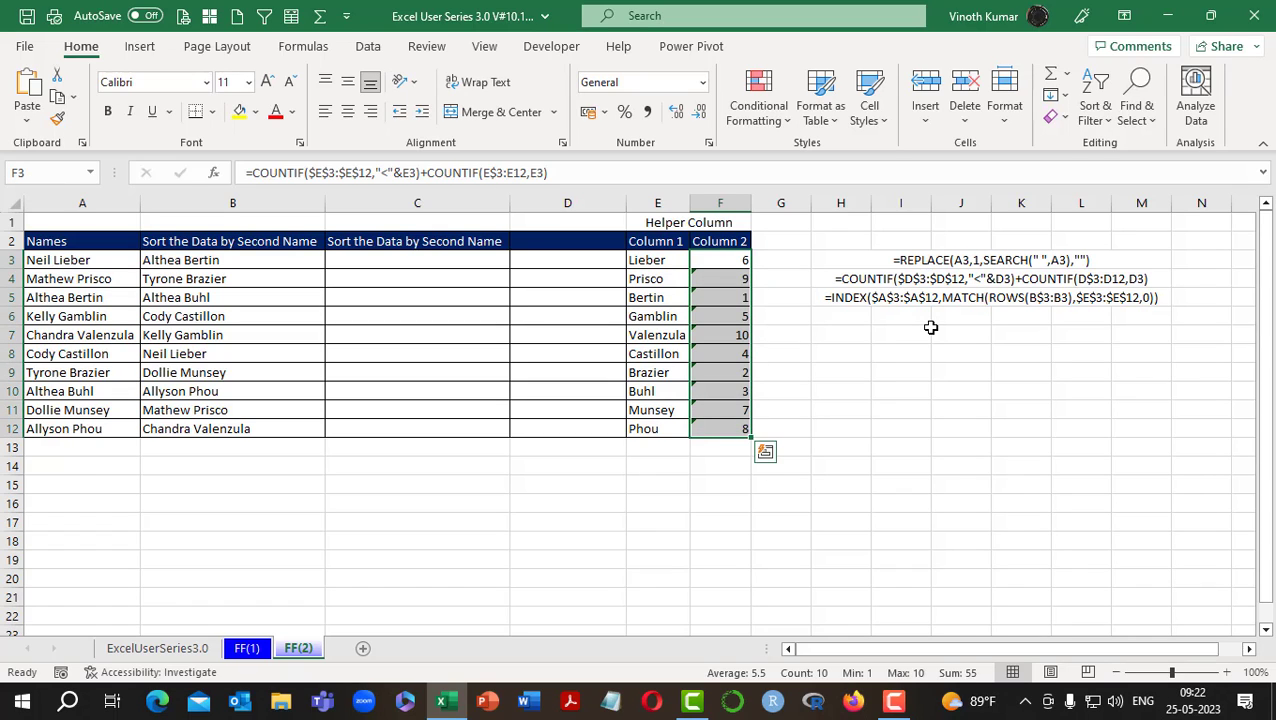
Begin the sorting formula in C3 with =INDEX($A$3:$A$12, using the absolute Names range as the array.
key(Left)
key(Left)
key(Left)
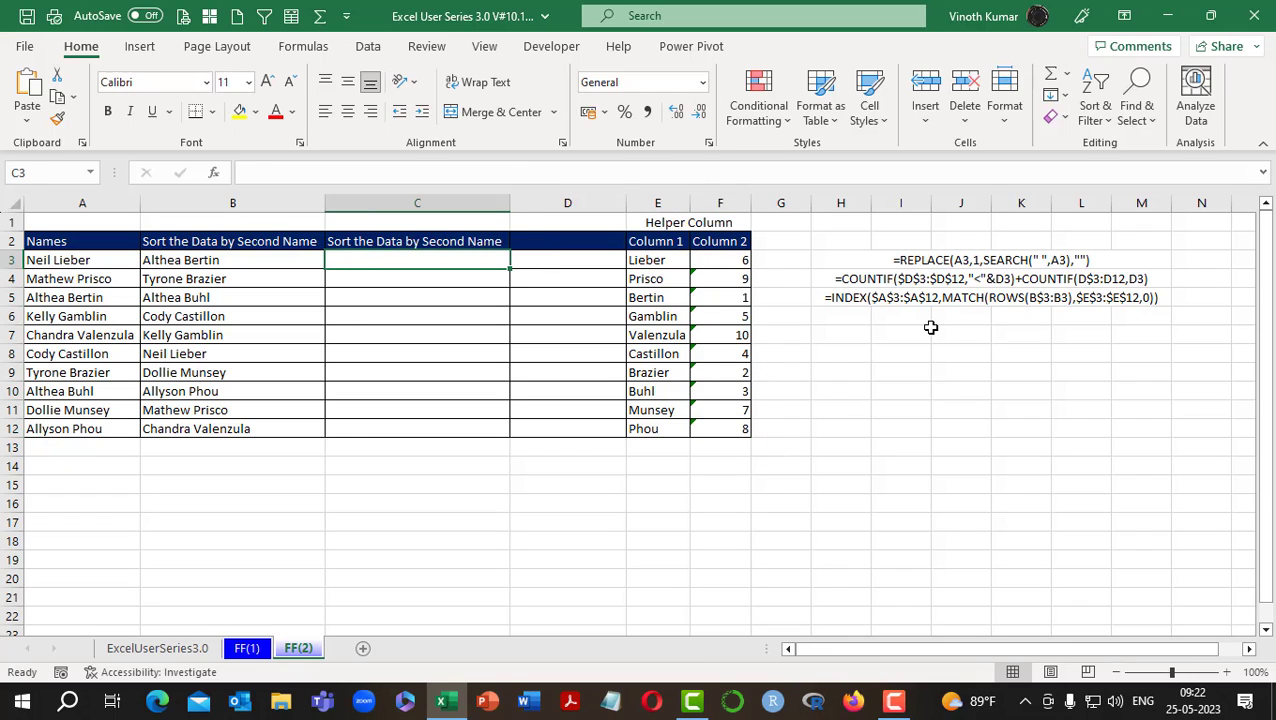
text(=in)
key(Tab)
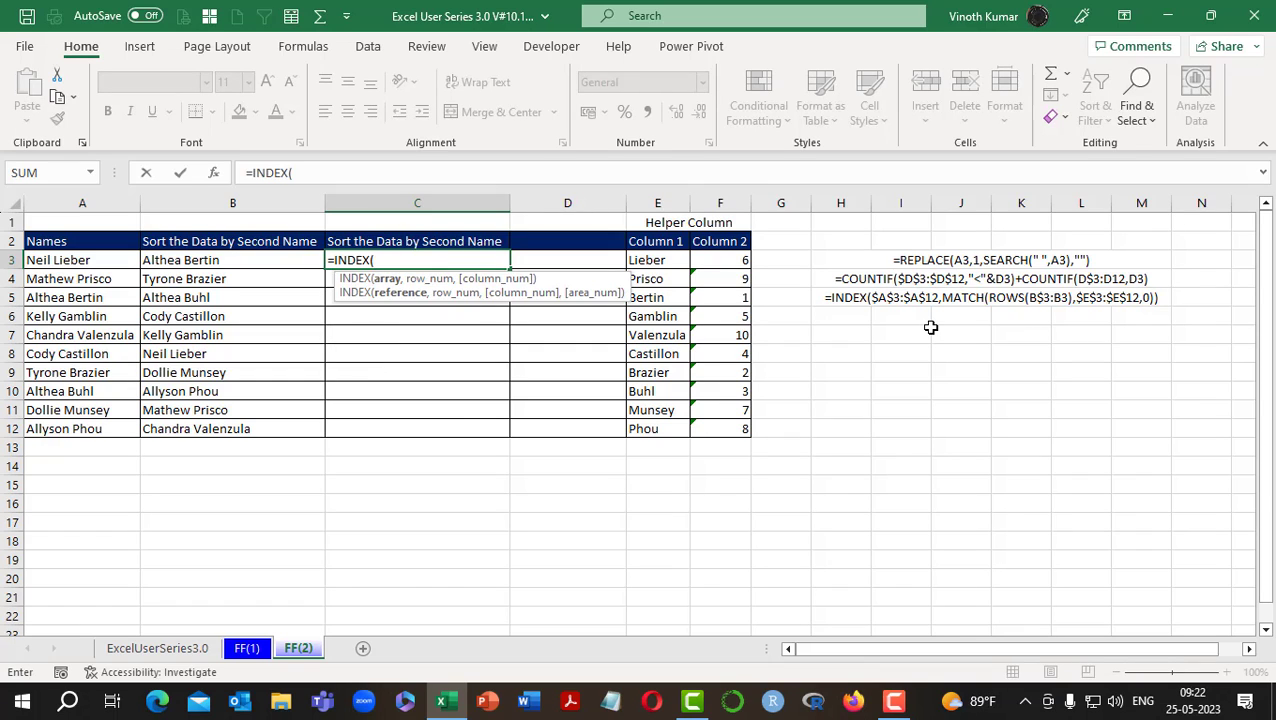
key(Left)
key(Left)
key(ctrl+shift+Down)
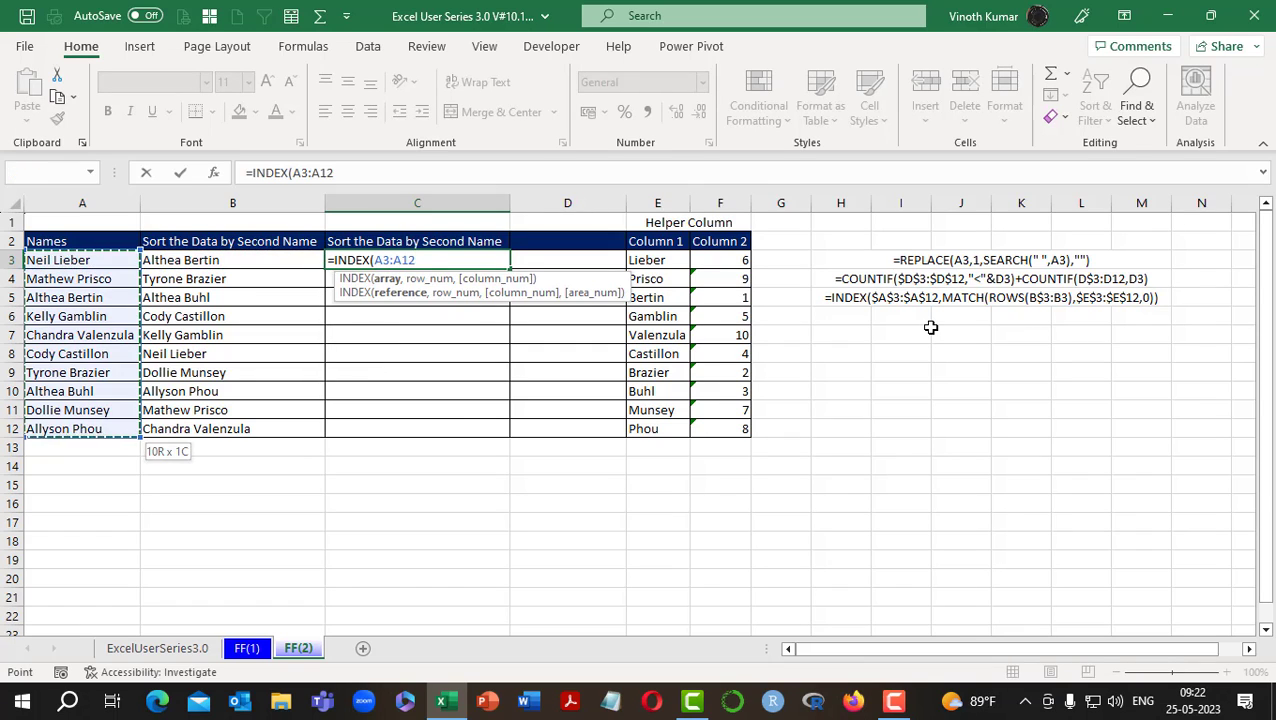
key(F4)
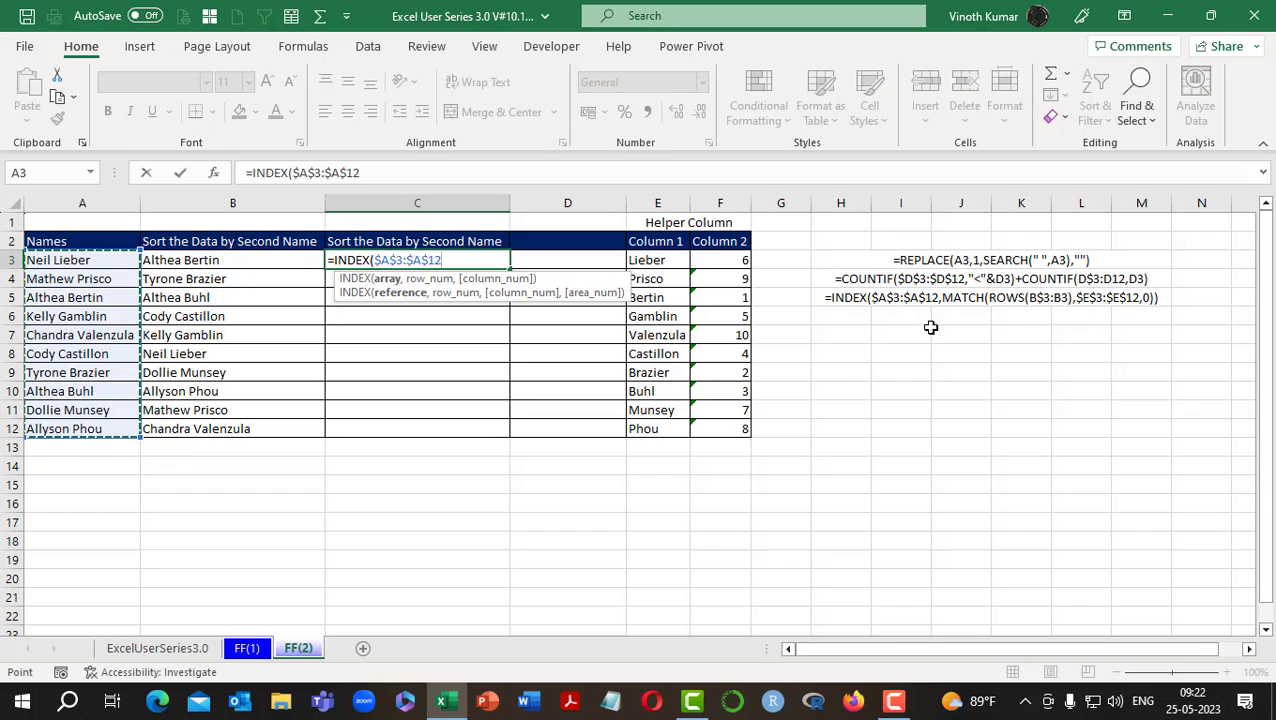
Add MATCH to the C3 formula with ROWS(C$3:C3) as its lookup value, locking only the first row reference.
text(,mat)
key(Tab)
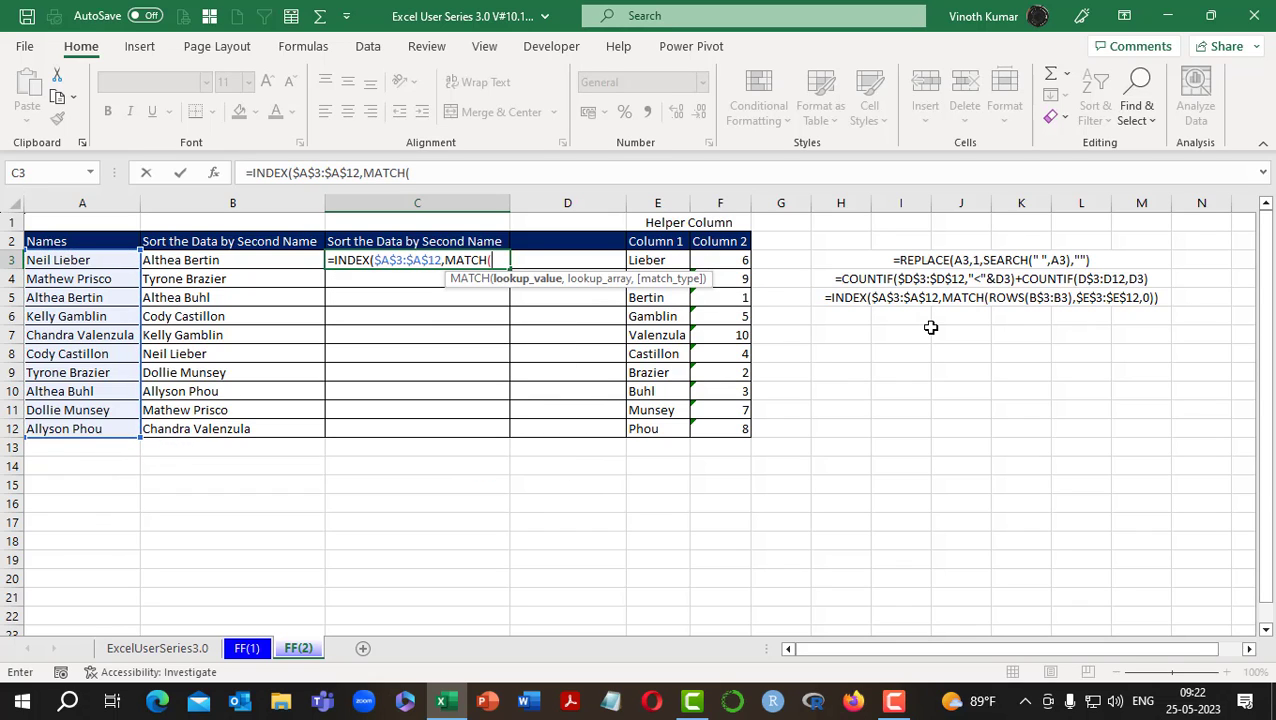
text(rows)
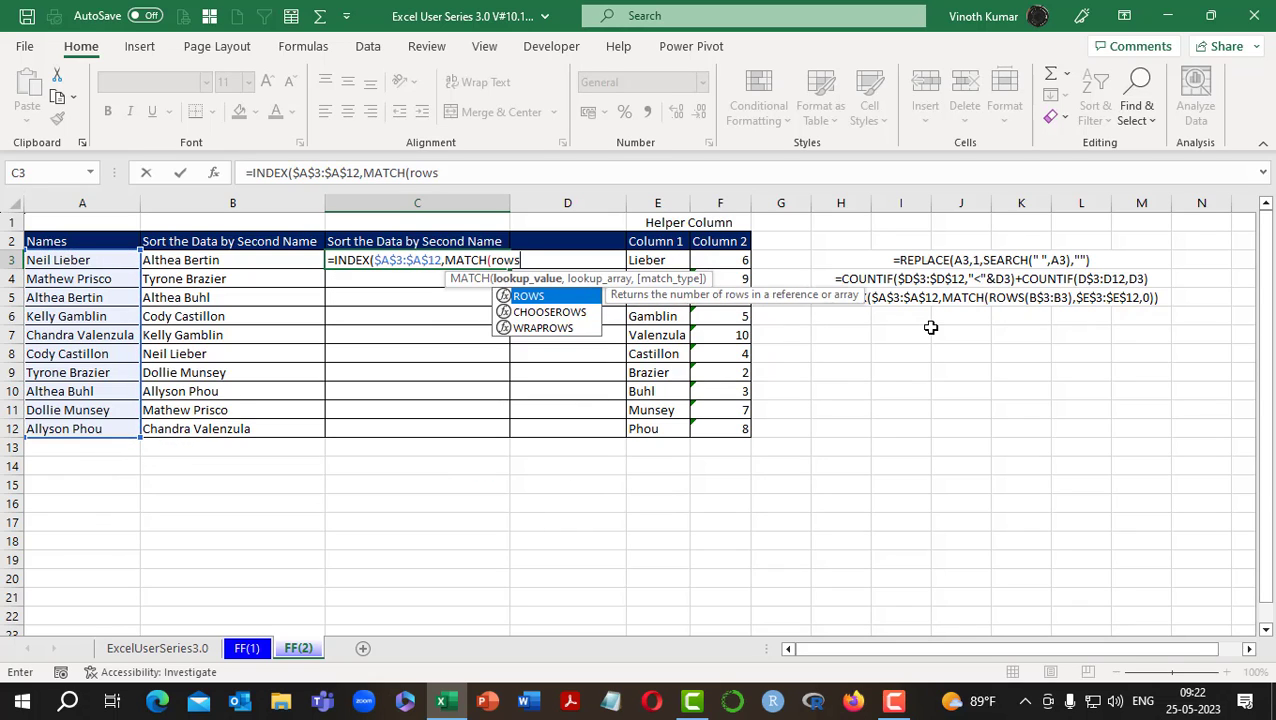
key(Tab)
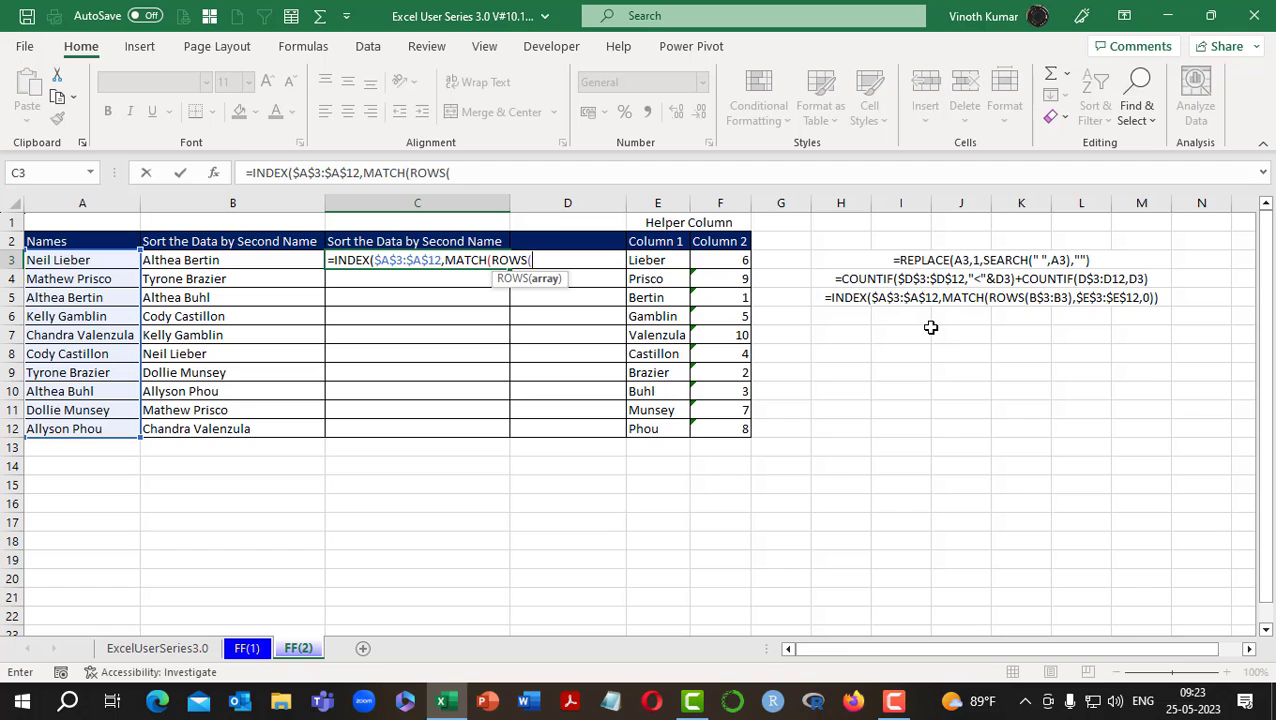
key(Right)
key(Left)
key(F8)
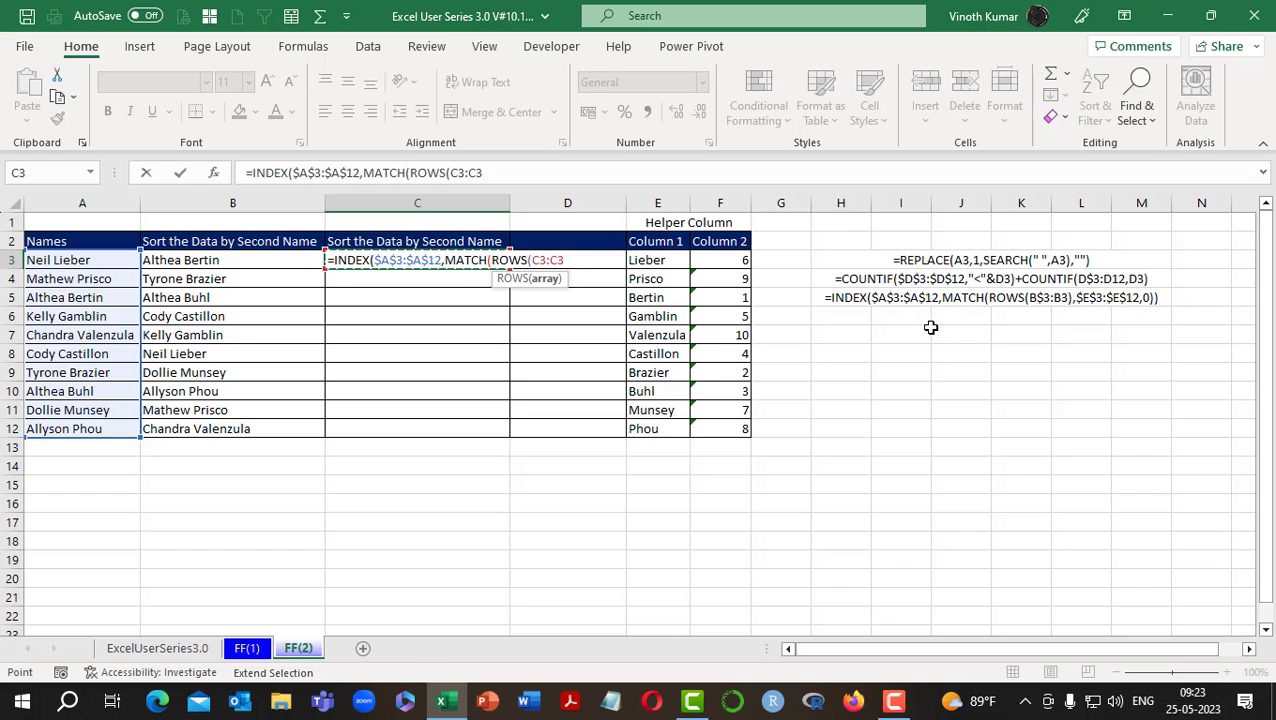
click(540, 260)
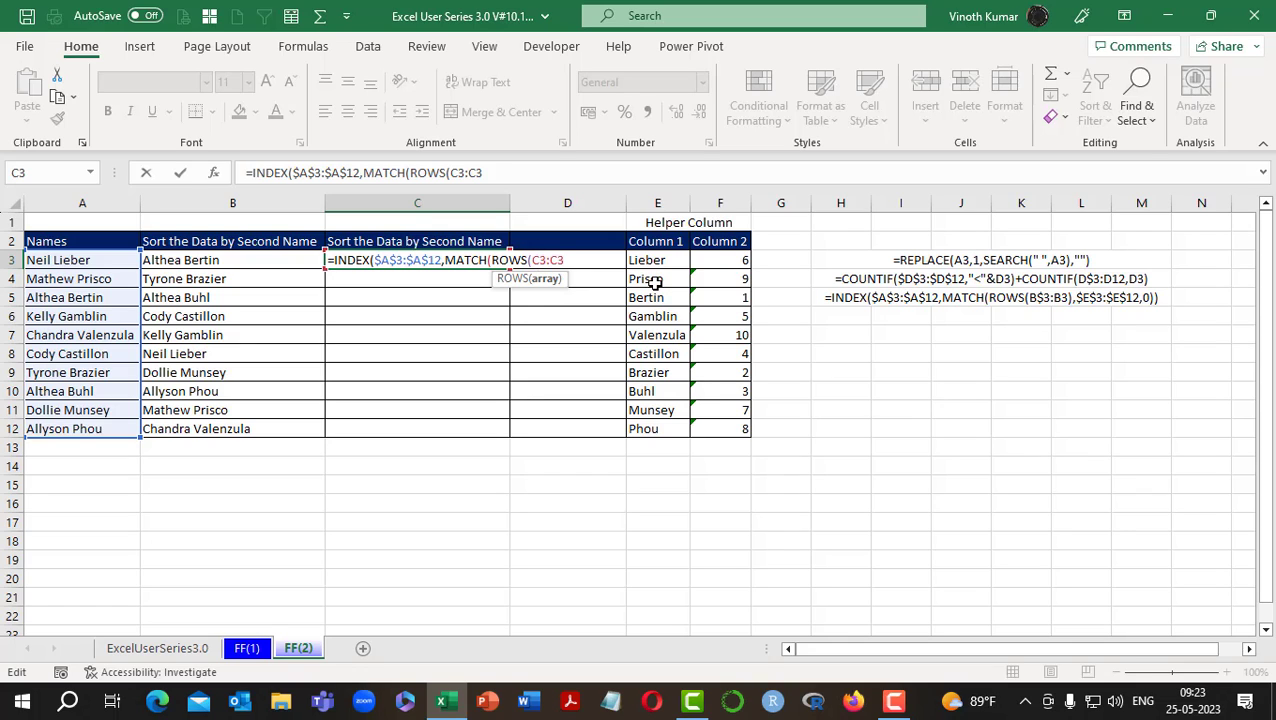
text($3:C3))
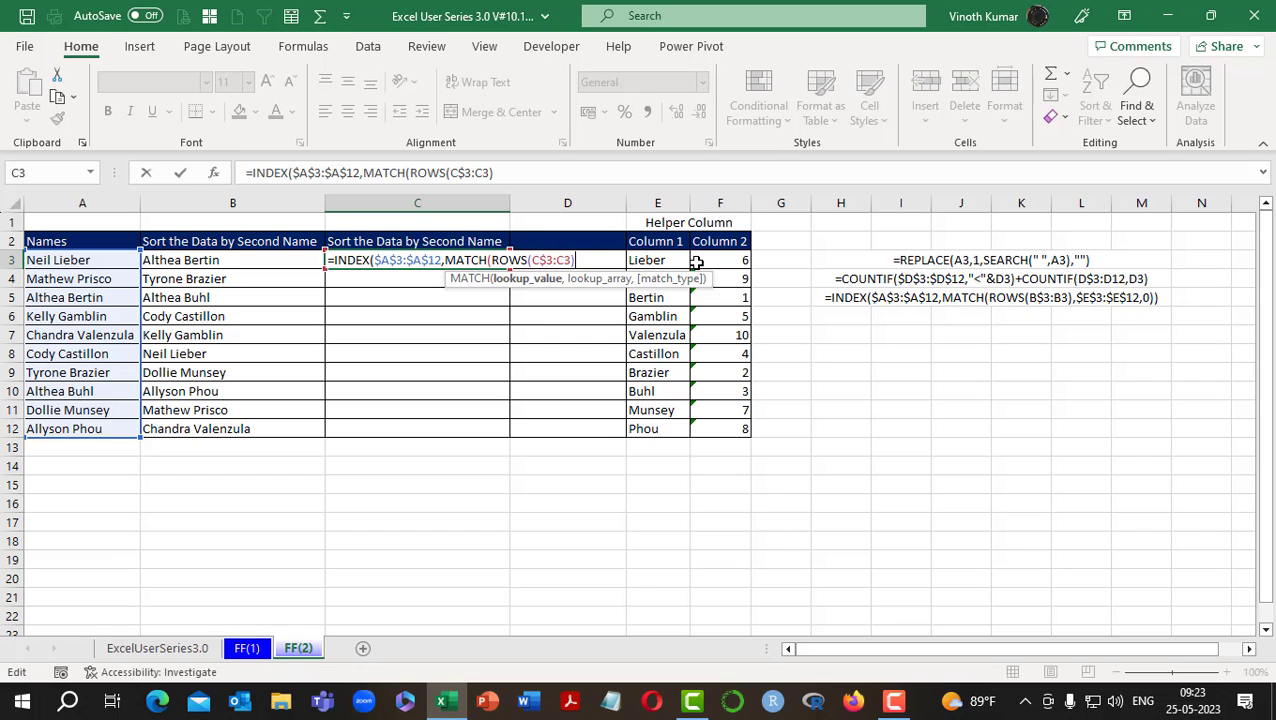
Complete the C3 formula with $F$3:$F$12 as the lookup array and match type 0, accepting the added closing parenthesis.
text(,)
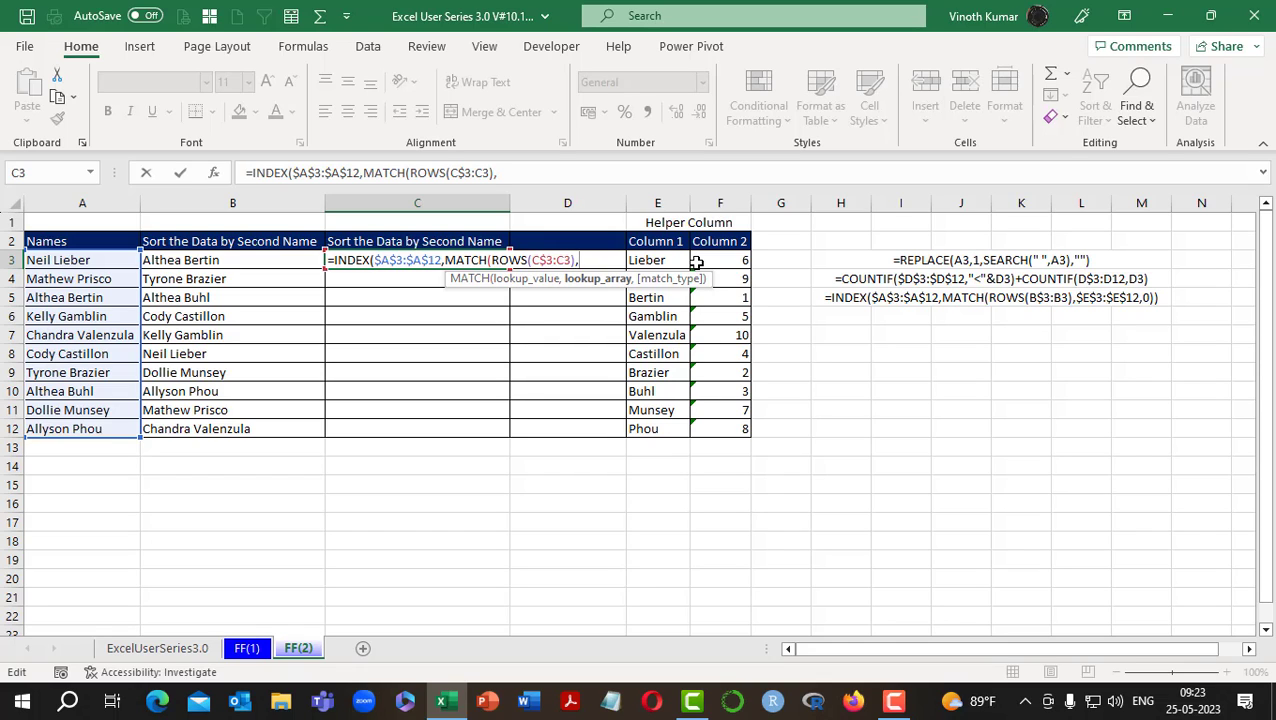
key(Right)
key(Right)
key(Right)
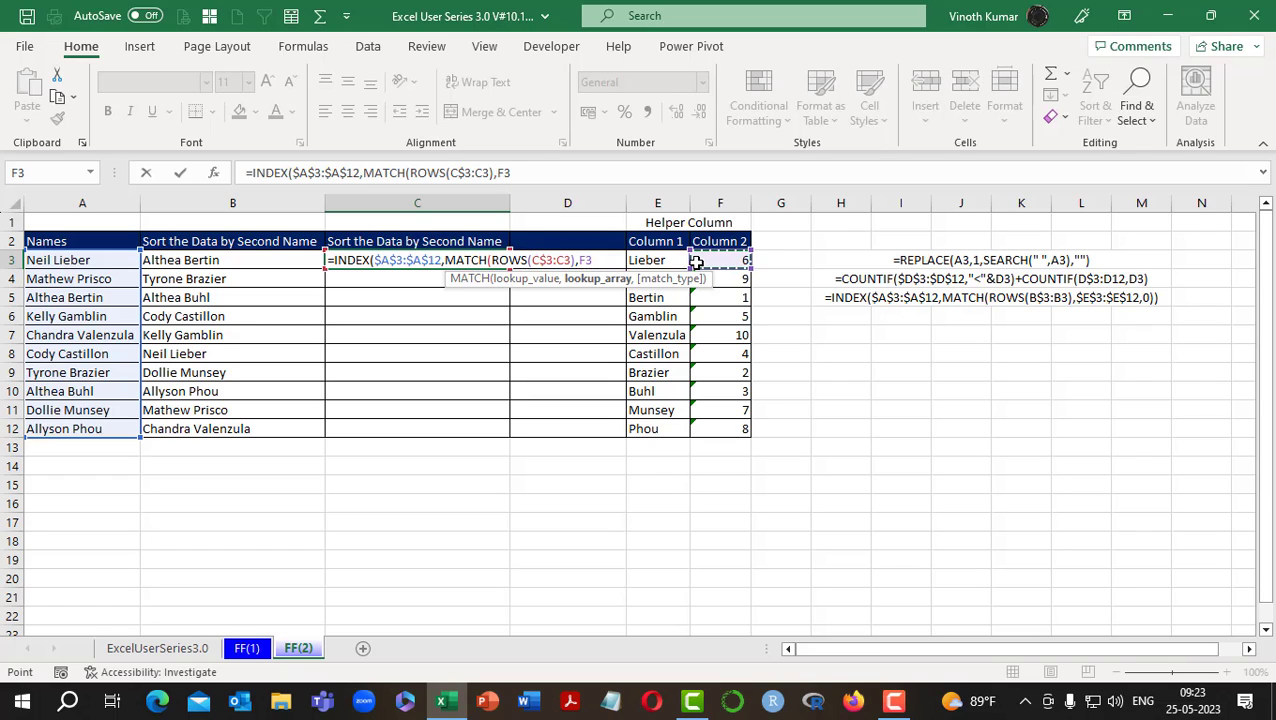
key(ctrl+shift+Down)
key(F4)
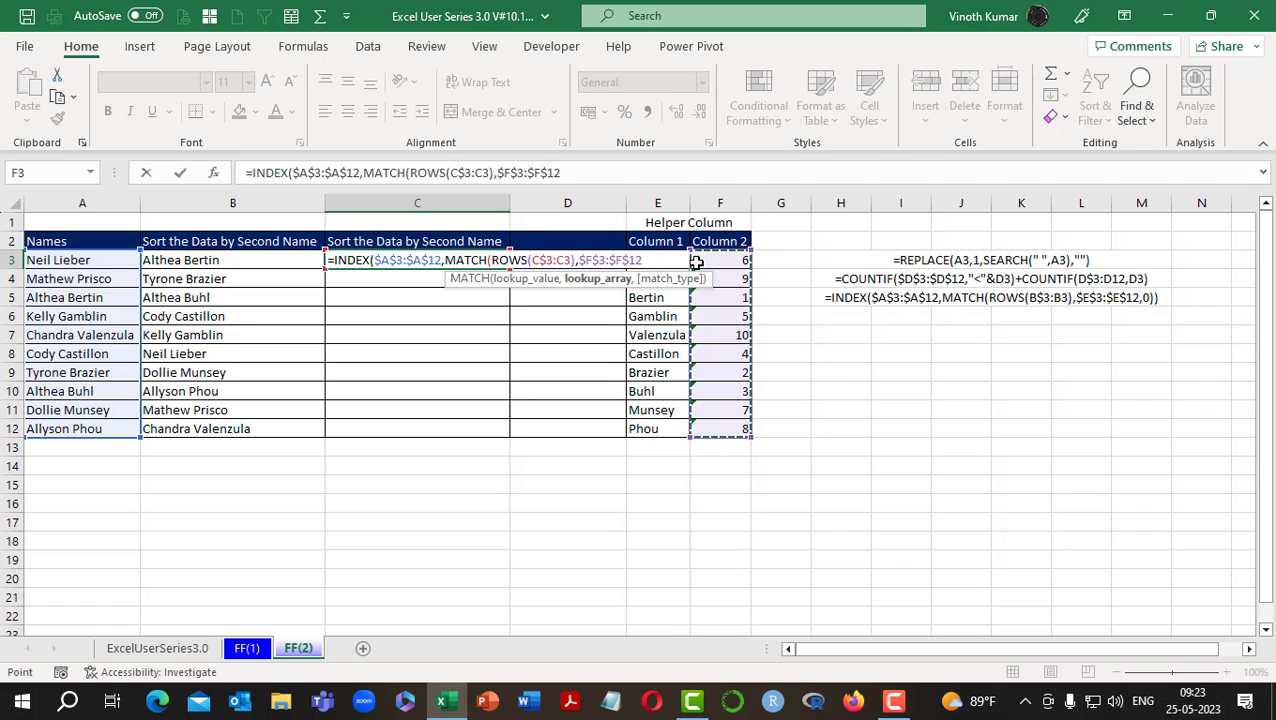
text(,0)
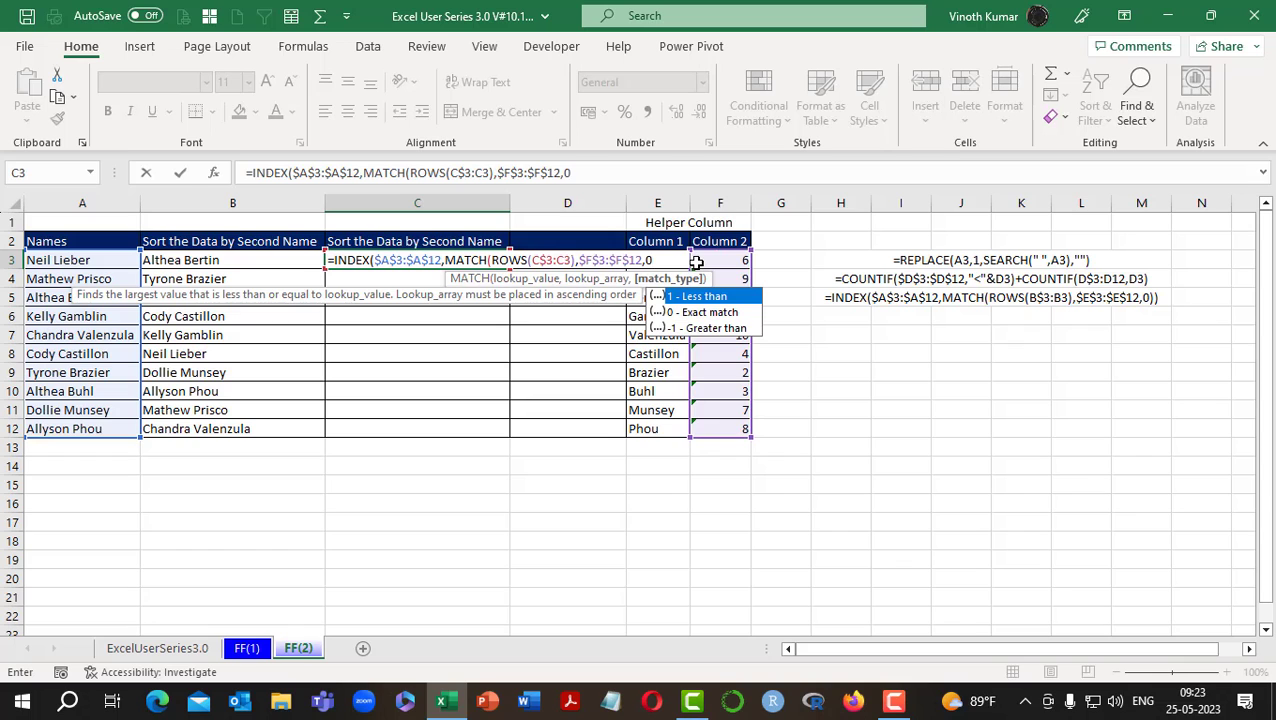
text())
key(Return)
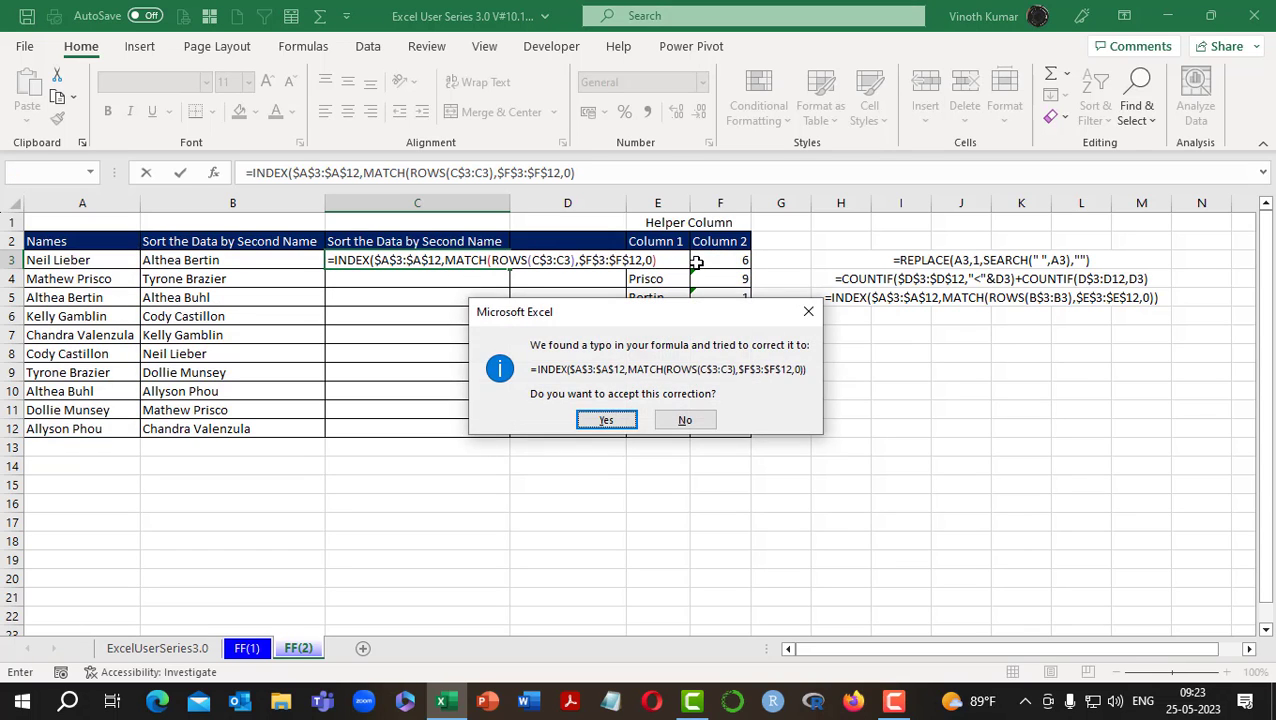
key(Return)
Fill the INDEX and MATCH formula in C3 down through cell C12.
key(shift+Down)
key(shift+Down)
key(shift+Down)
key(shift+Down)
key(shift+Down)
key(shift+Down)
key(shift+Down)
key(shift+Down)
key(shift+Down)
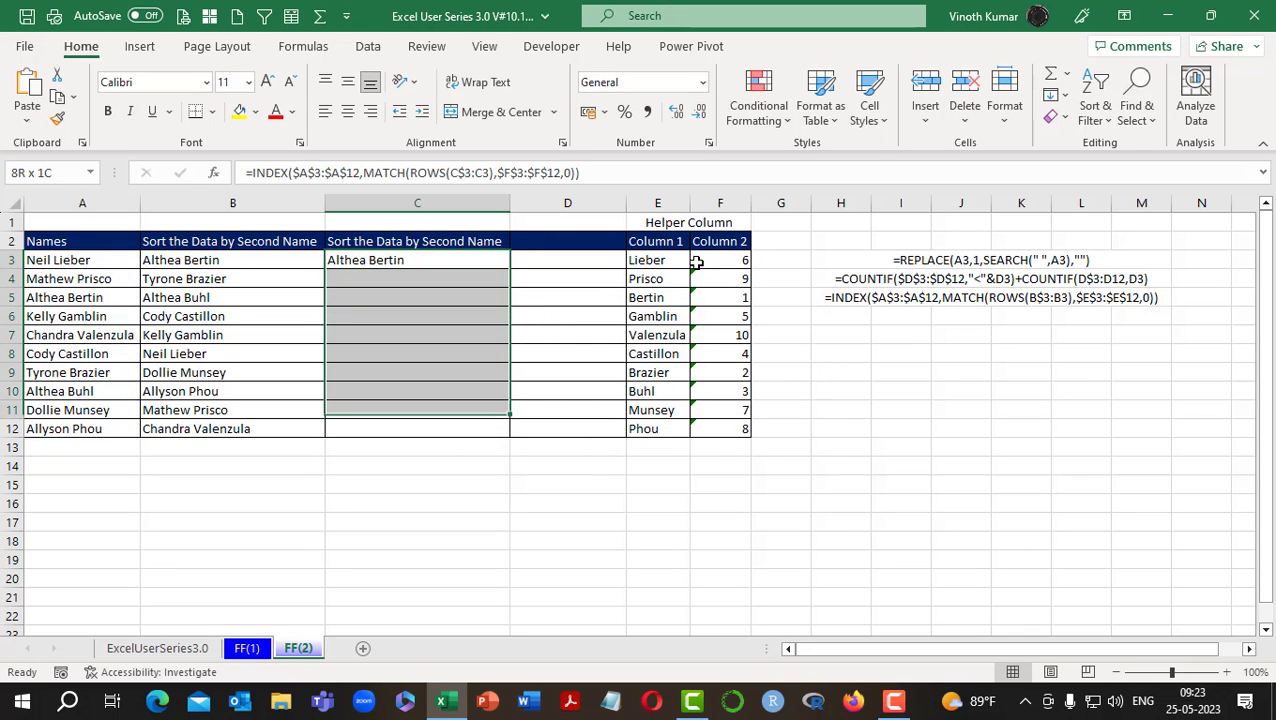
key(ctrl+d)
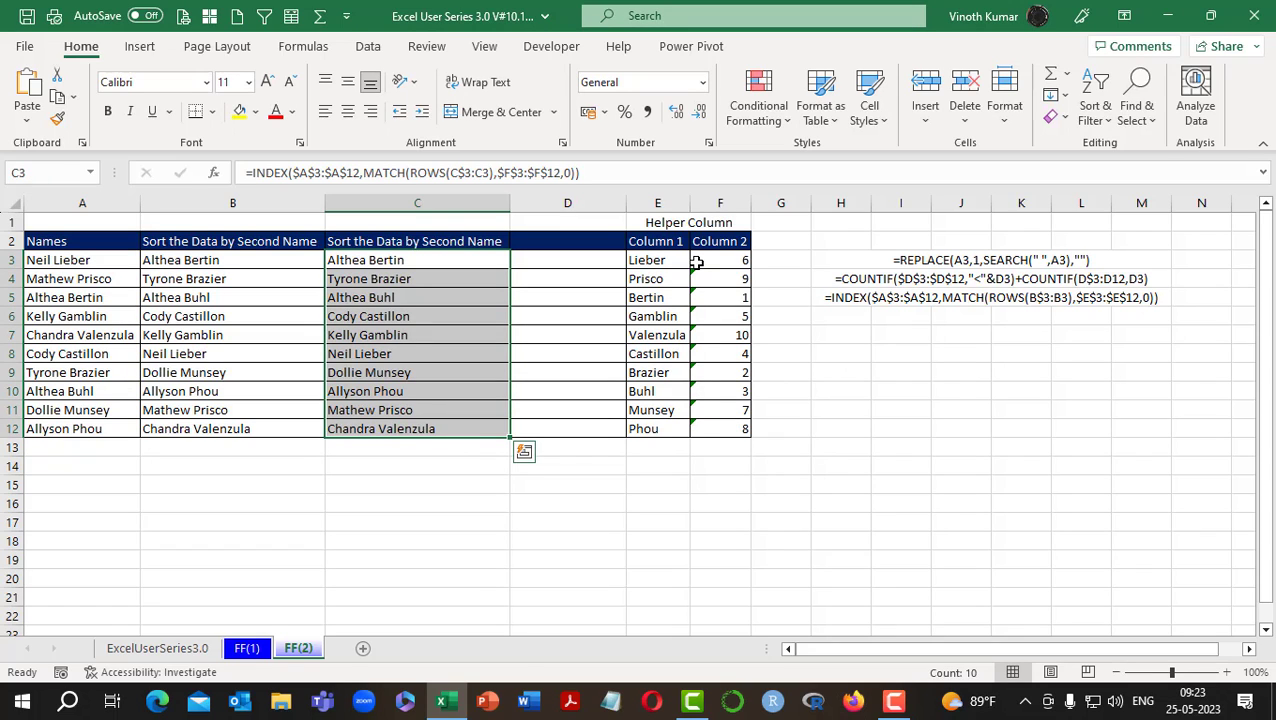
Review the sorting formula in C3 and the two helper column formulas in E3 and F3.
key(Right)
key(Left)
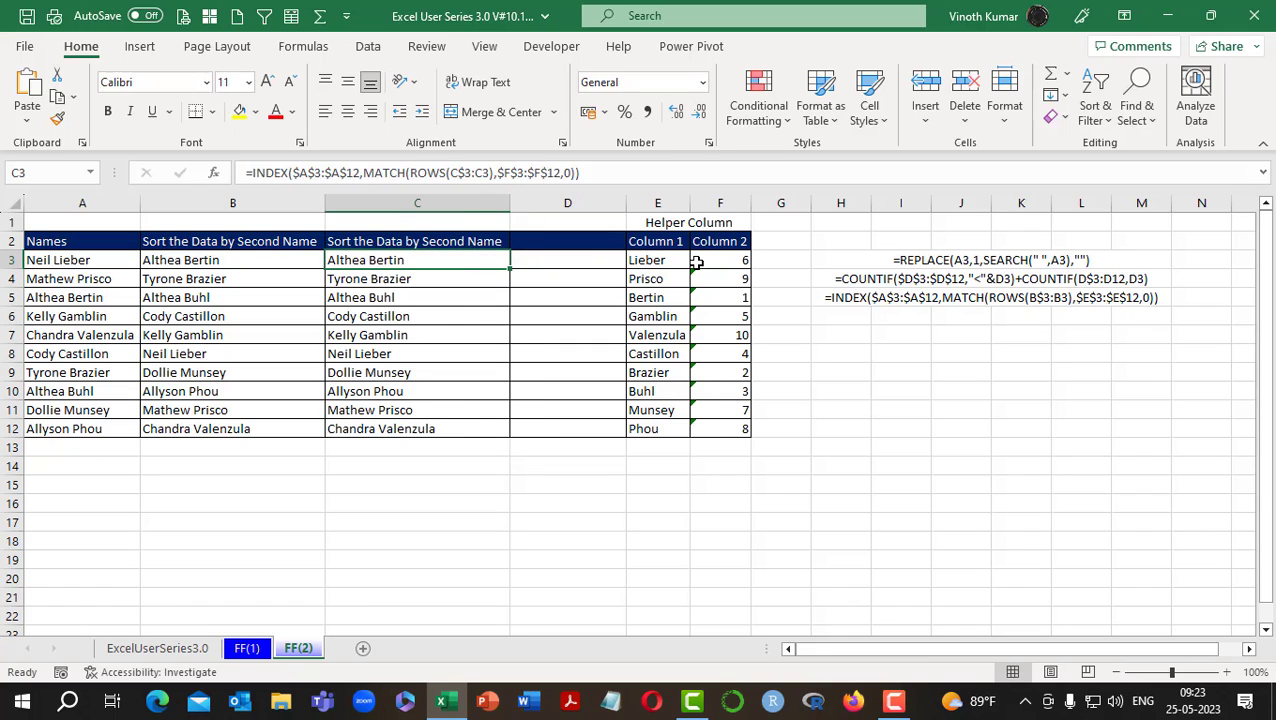
key(Right)
key(Left)
key(Right)
key(Right)
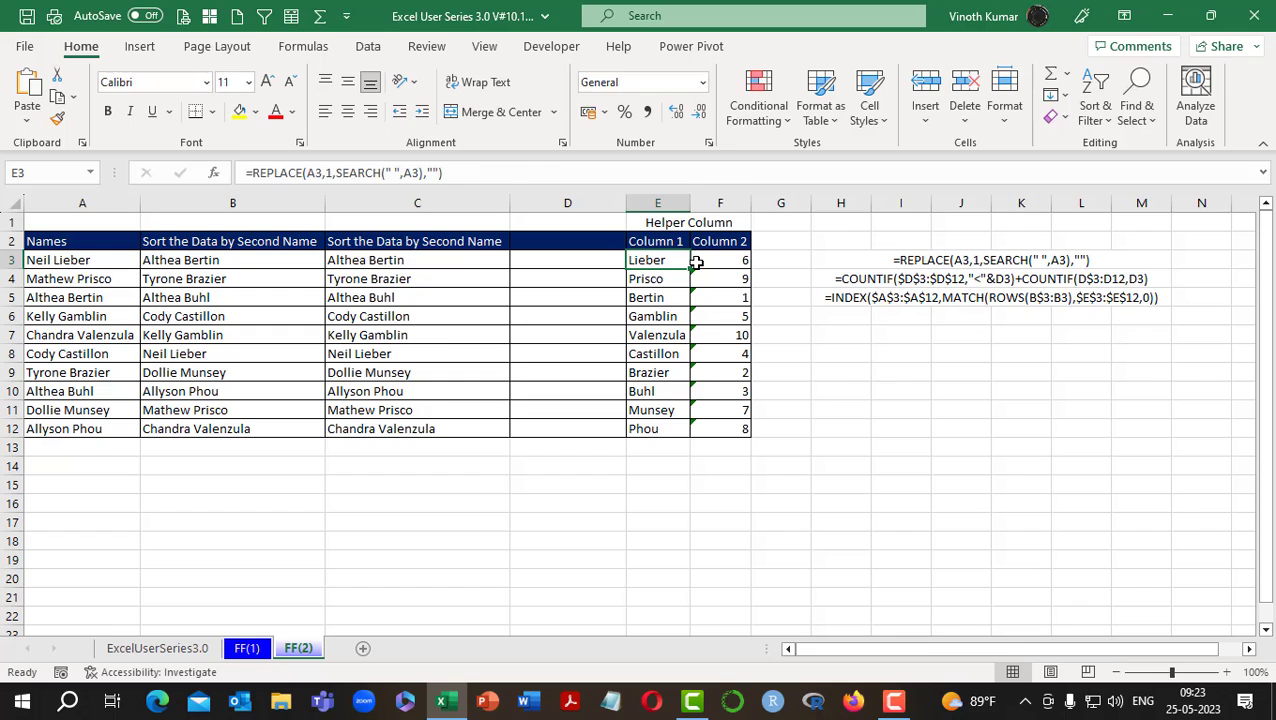
key(Right)
key(Left)
key(Right)
key(Right)
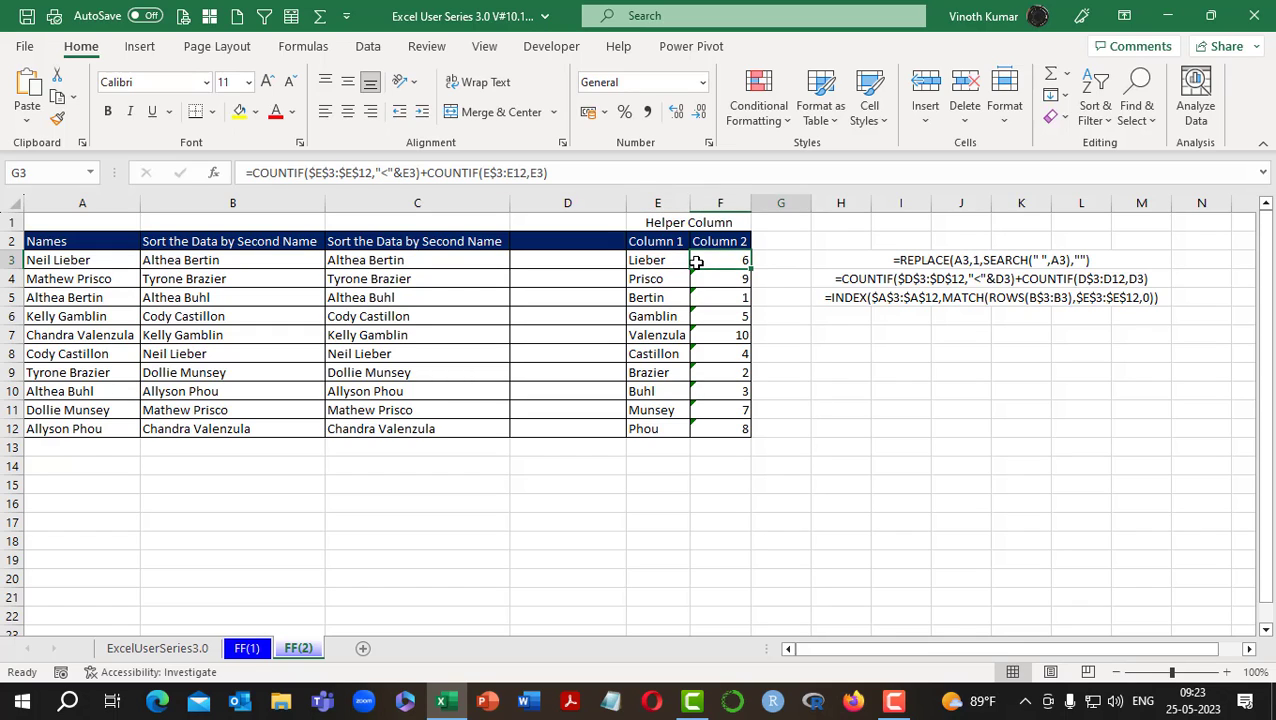
Make the REPLACE and COUNTIF reference formulas in rows 3 and 4 yellow-filled and bold, and narrow the empty column D.
key(Right)
key(Right)
key(Left)
key(shift+Down)
key(shift+Down)
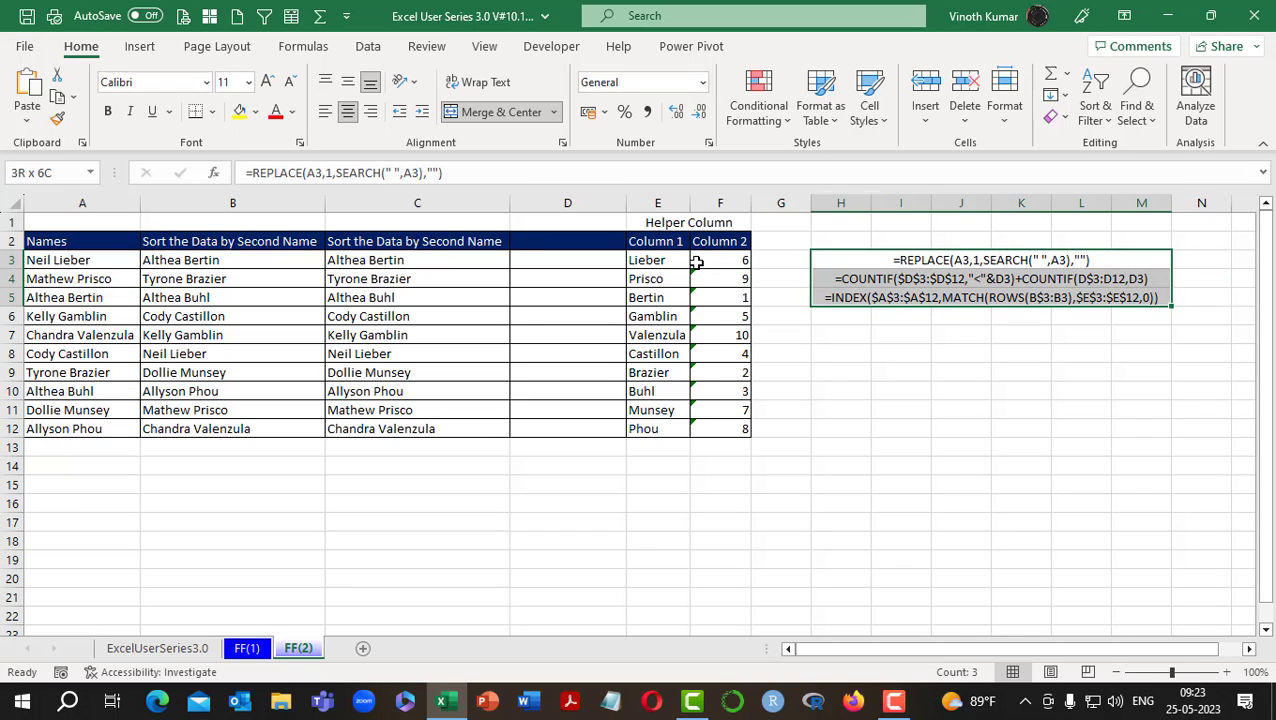
key(Up)
key(Down)
key(shift+Down)
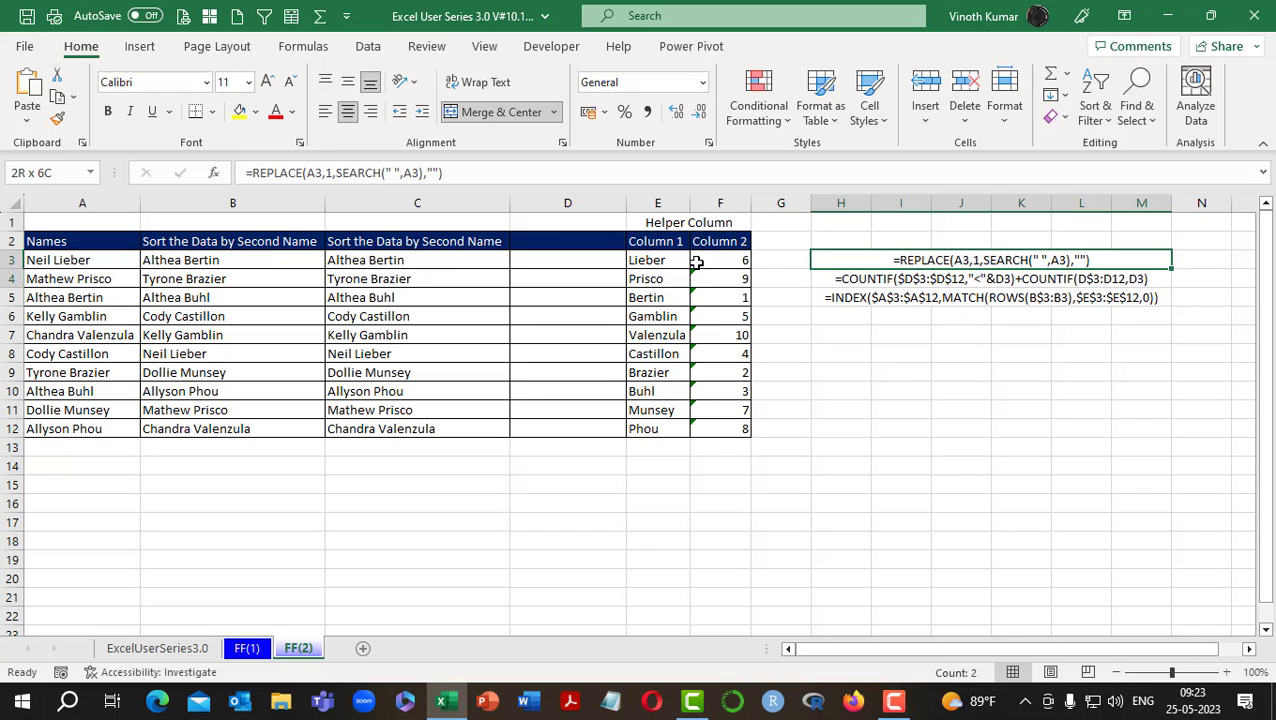
click(239, 111)
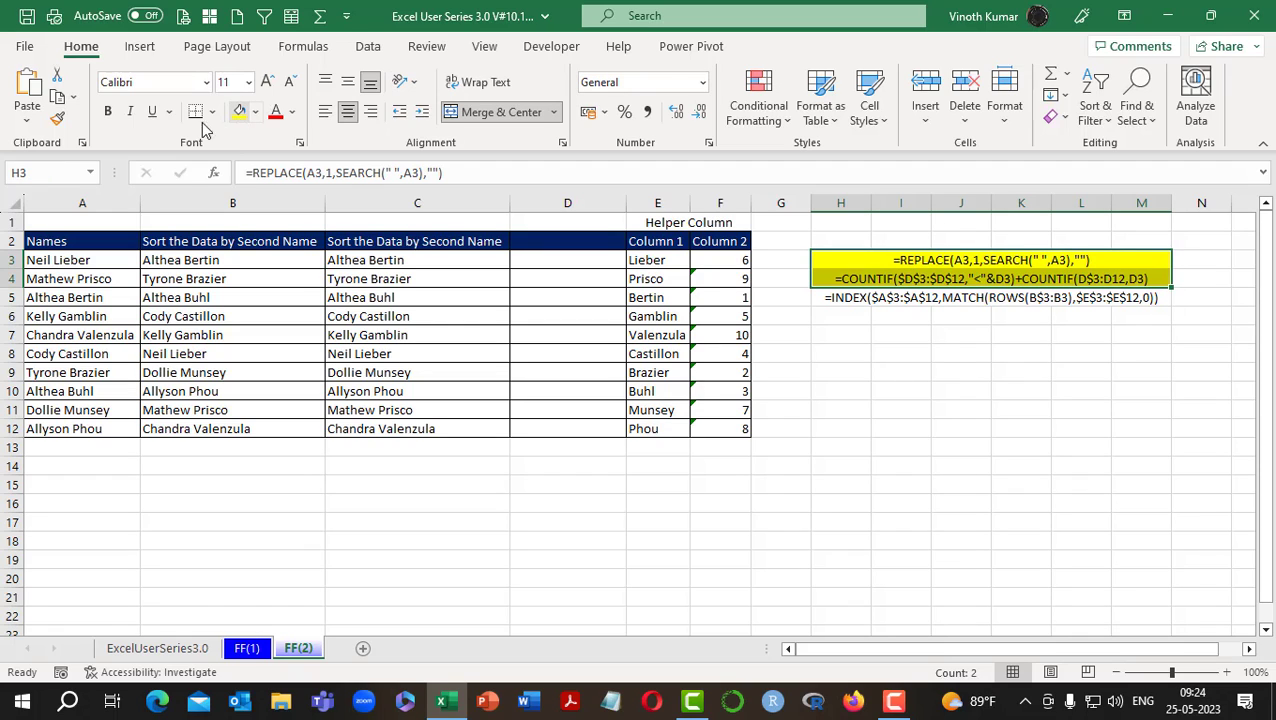
click(107, 112)
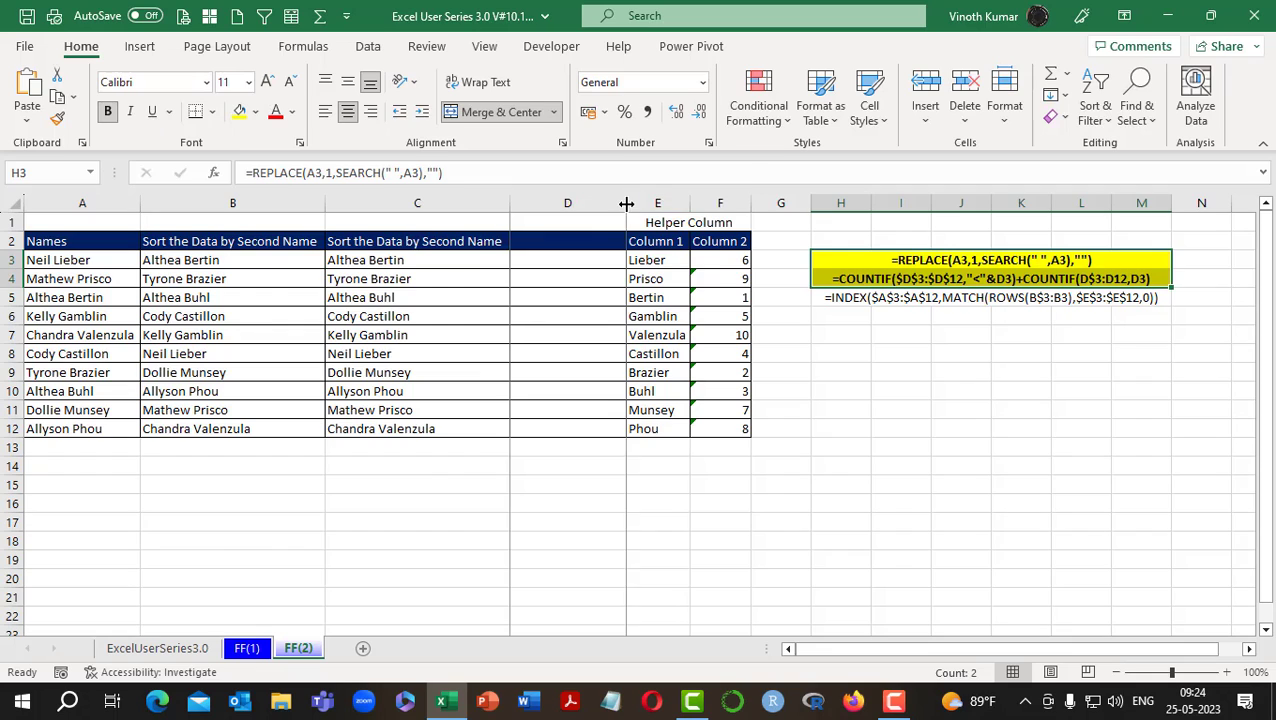
drag(626, 203, 553, 203)
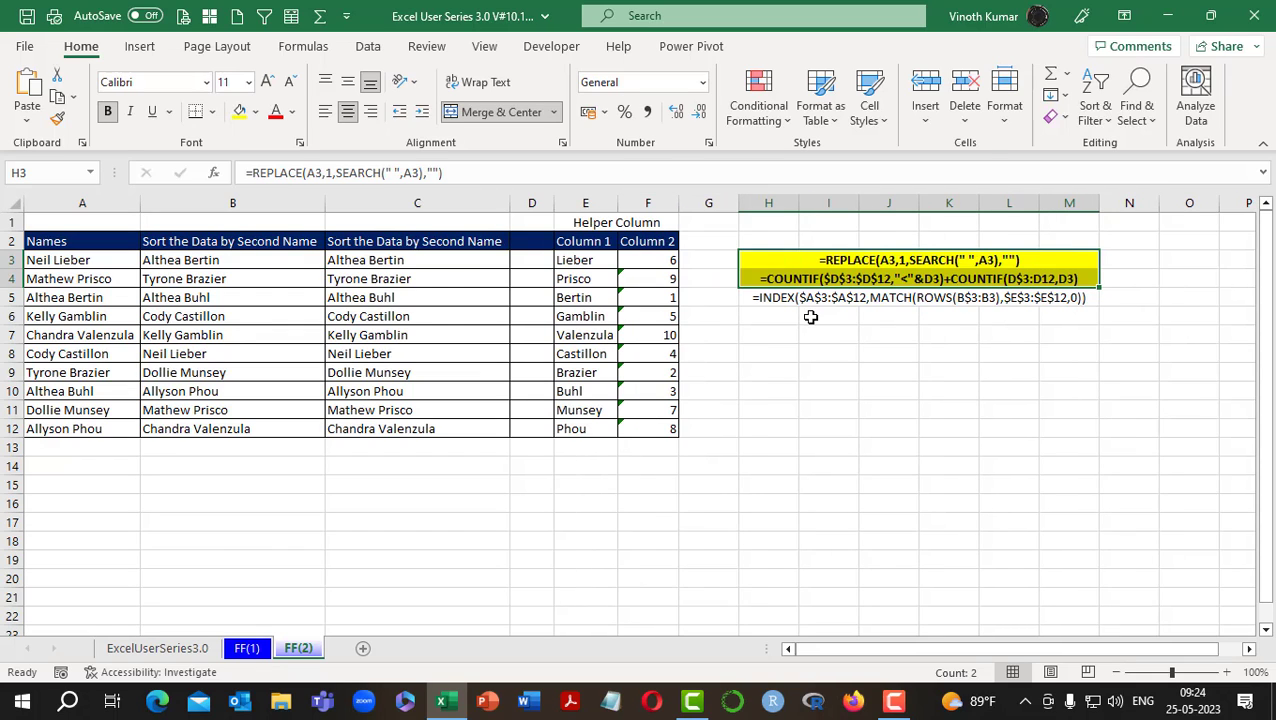
key(BackSpace)
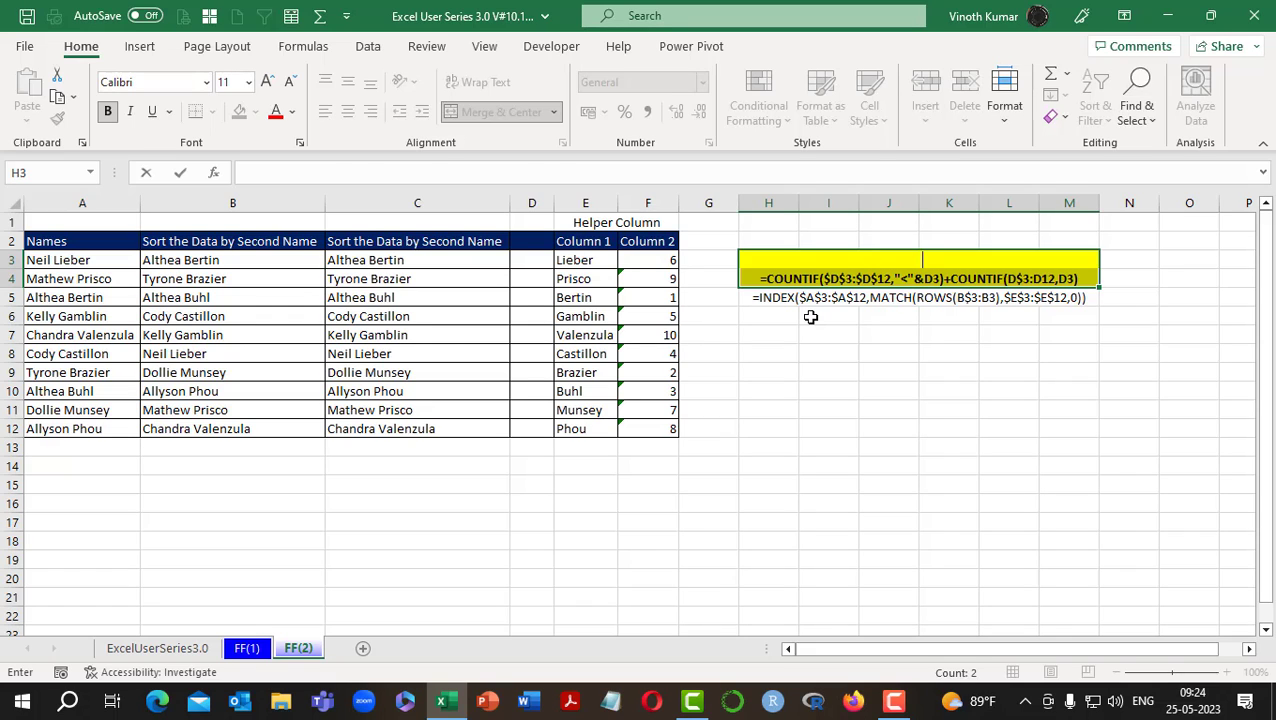
key(Return)
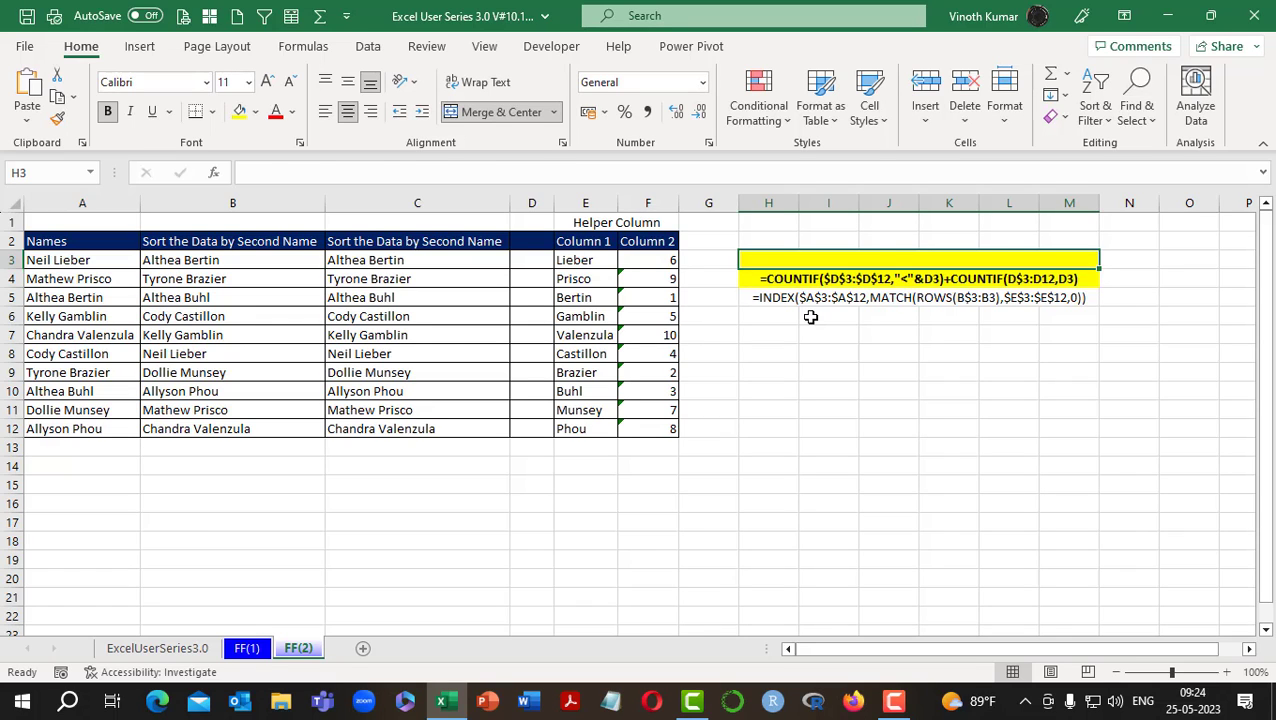
key(ctrl+z)
key(ctrl+z)
key(ctrl+z)
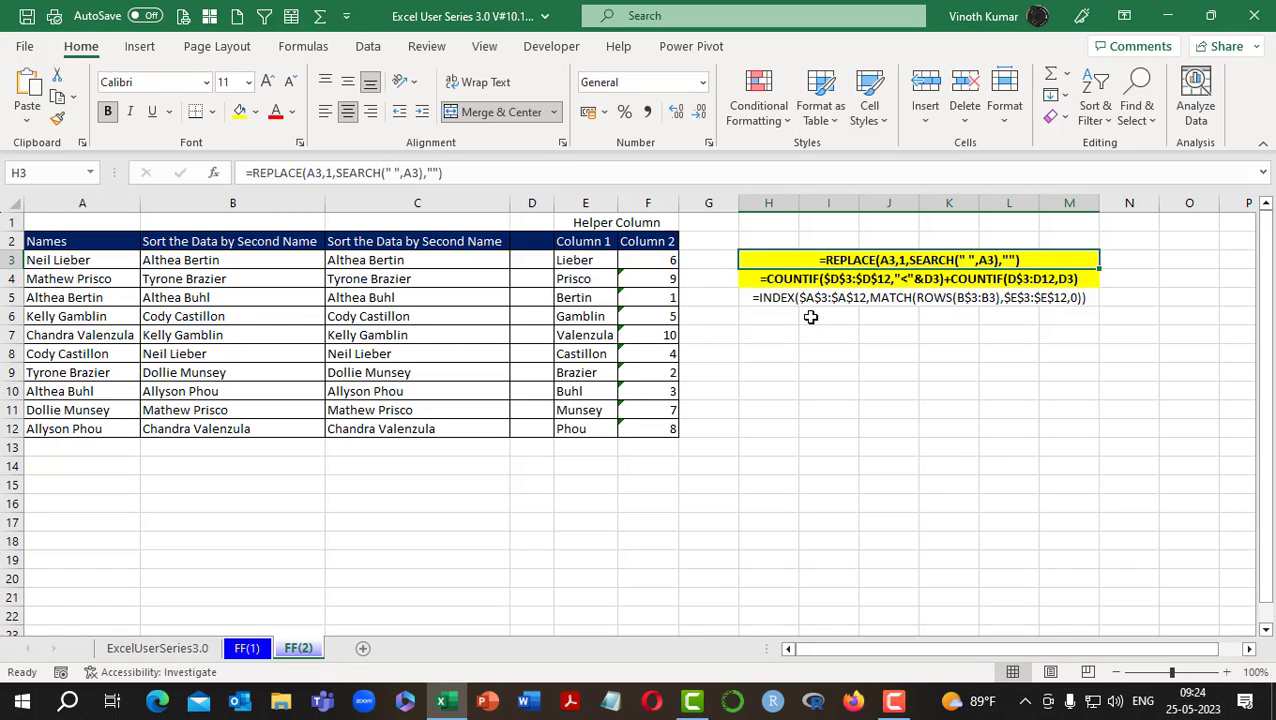
Examine the INDEX and MATCH formula in C3 and the sorted names below it.
key(Left)
key(Left)
key(Left)
key(Left)
key(Left)
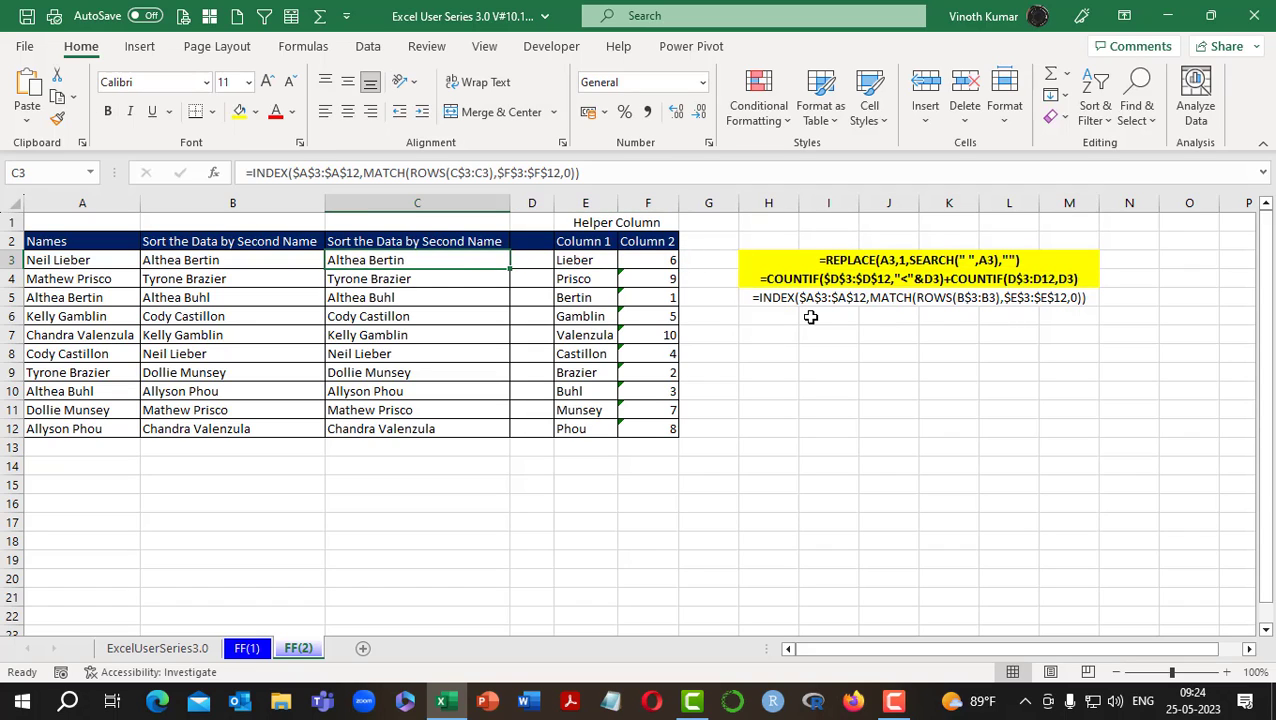
key(ctrl+shift+Down)
key(ctrl+shift+Up)
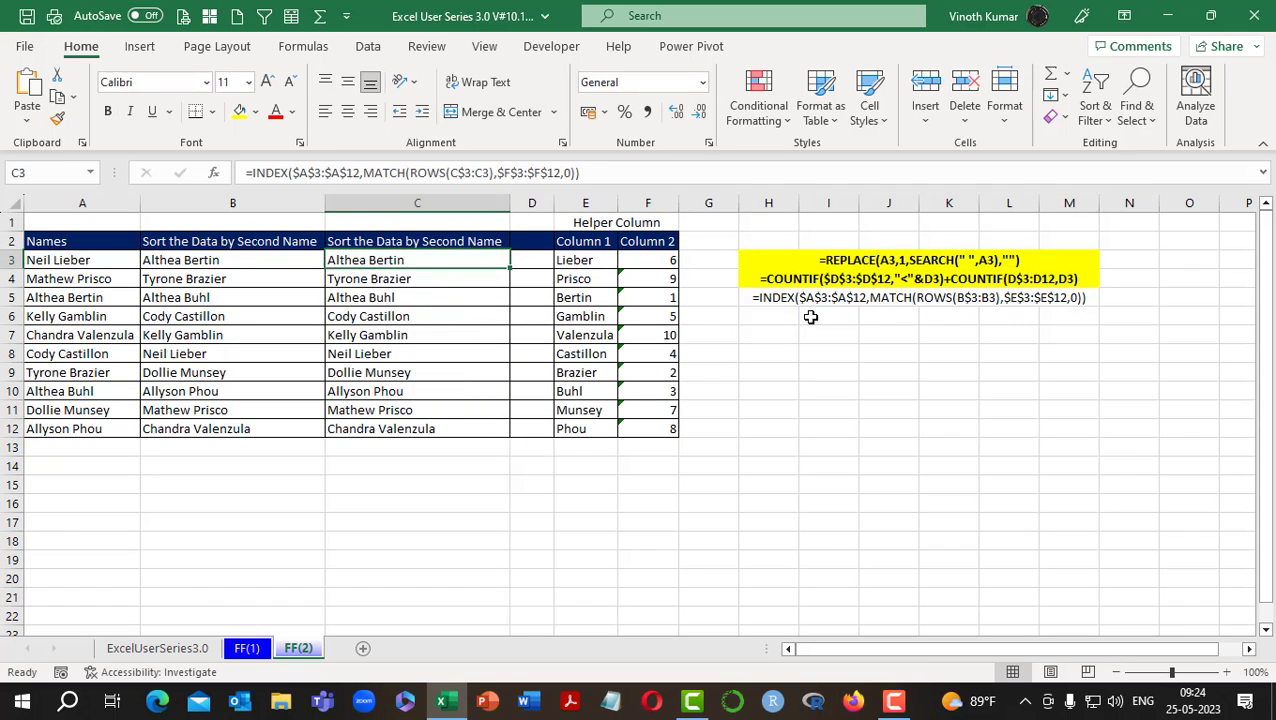
key(shift+Down)
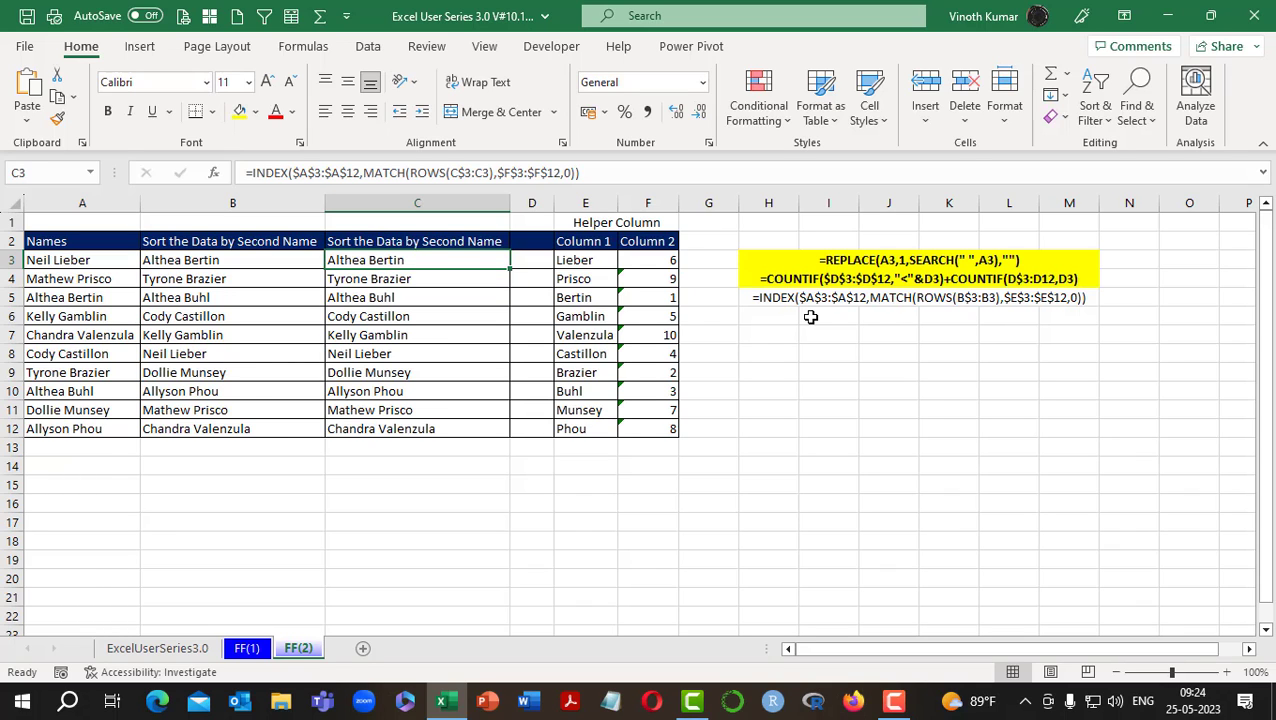
View the ExcelUserSeries3.0 cover sheet, revisit the FF(2) sheet, and return to the cover sheet.
key(ctrl+Page_Up)
key(ctrl+Page_Up)
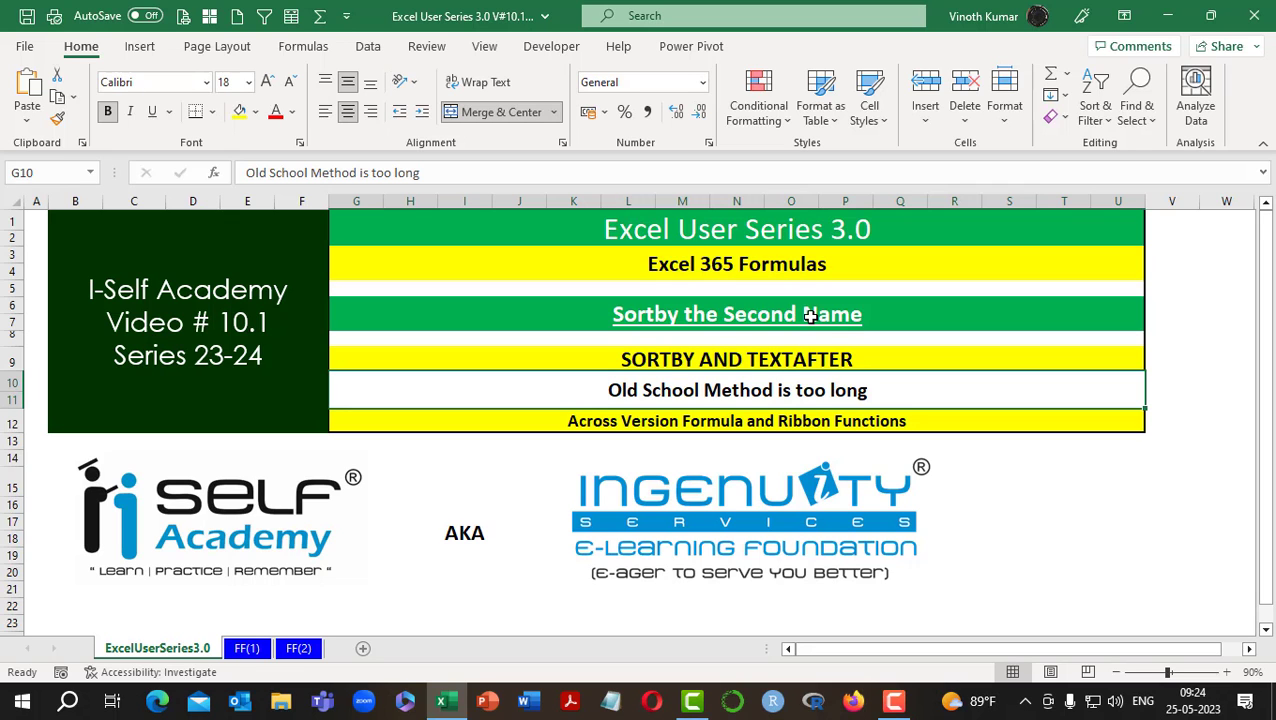
key(ctrl+Page_Down)
key(ctrl+Page_Down)
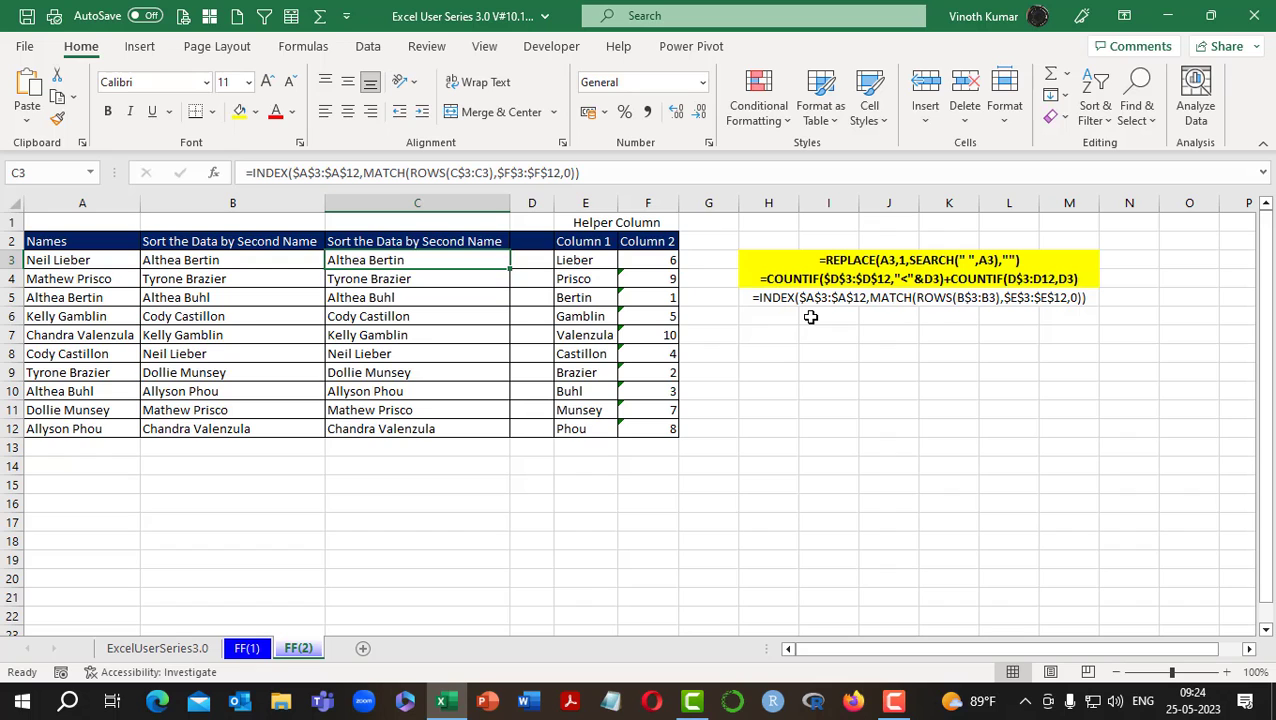
key(ctrl+Page_Up)
key(ctrl+Page_Up)
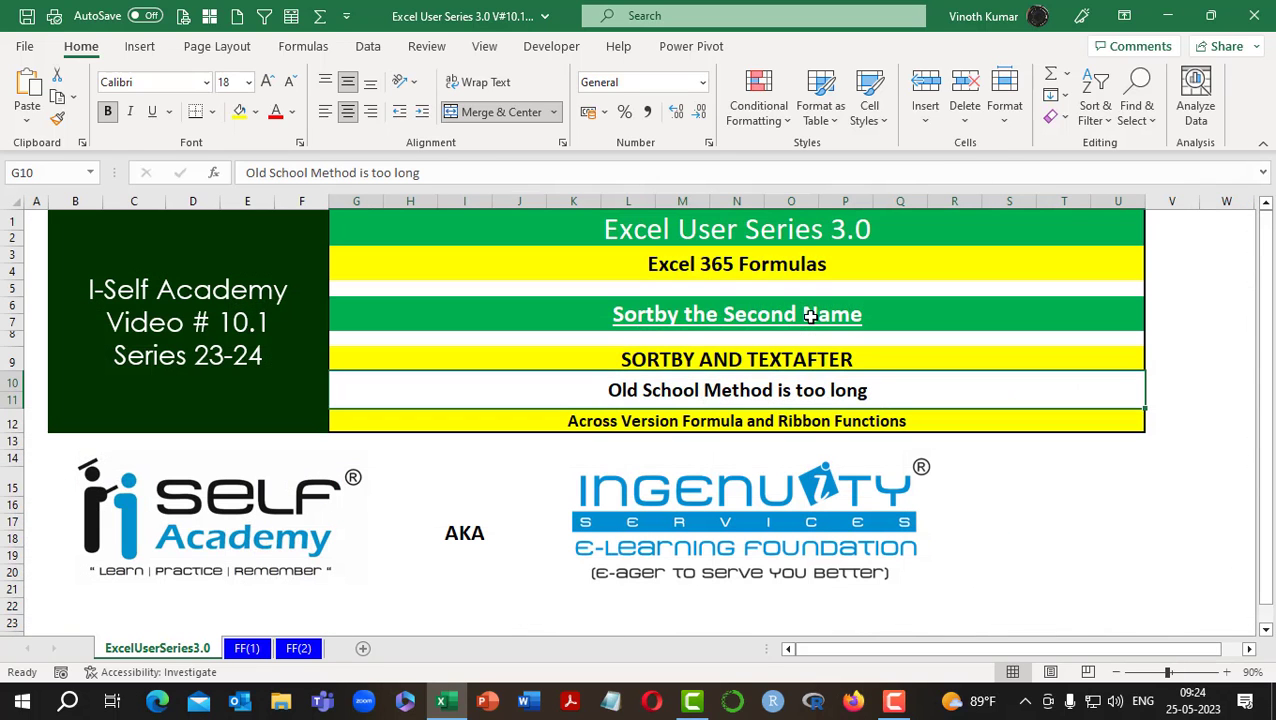